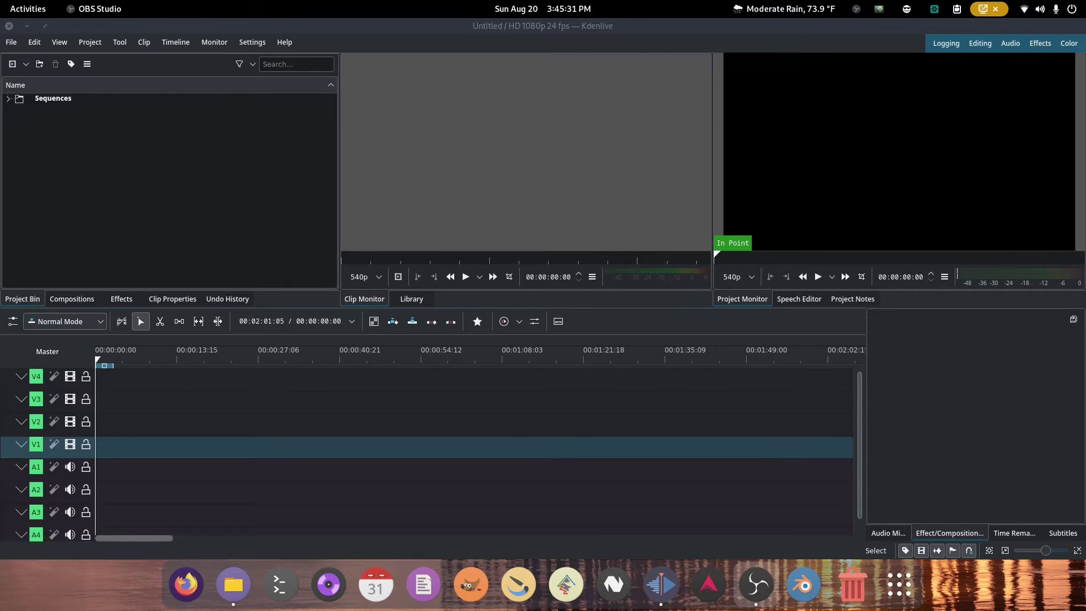
# Switch to the Editing layout, import sample.mkv as a proxy clip, and place it at V1's start
pyautogui.click(981, 43)
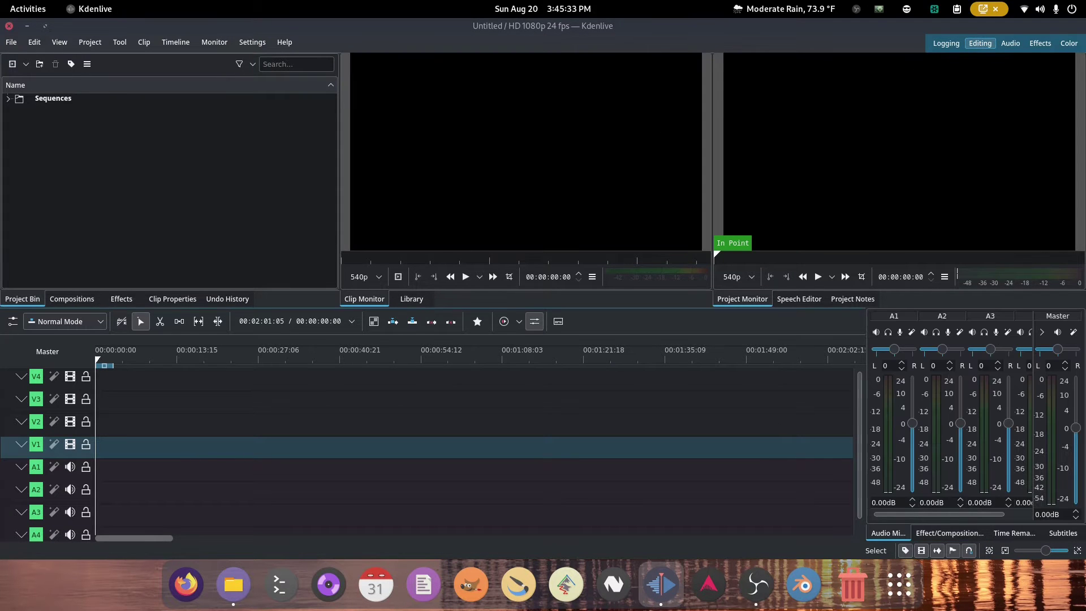
pyautogui.moveTo(365, 287); pyautogui.dragTo(169, 161)
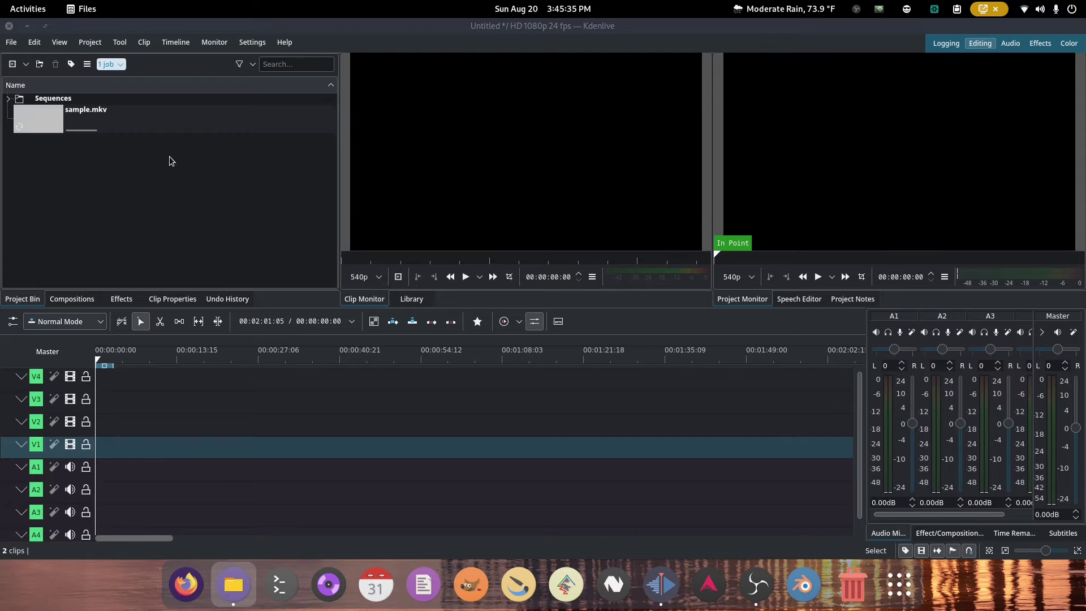
pyautogui.rightClick(41, 129)
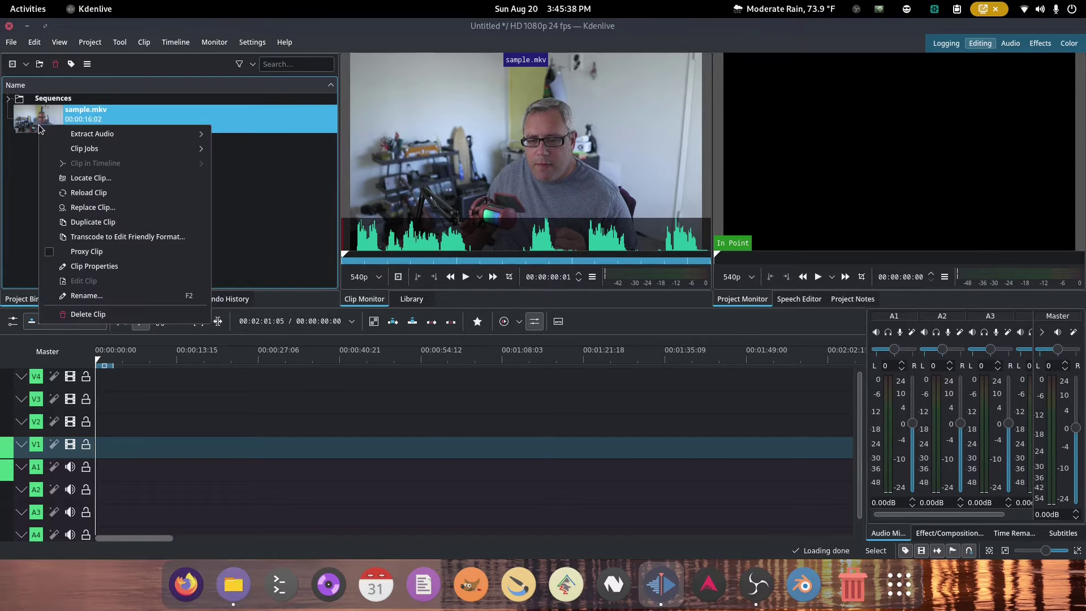
pyautogui.click(98, 256)
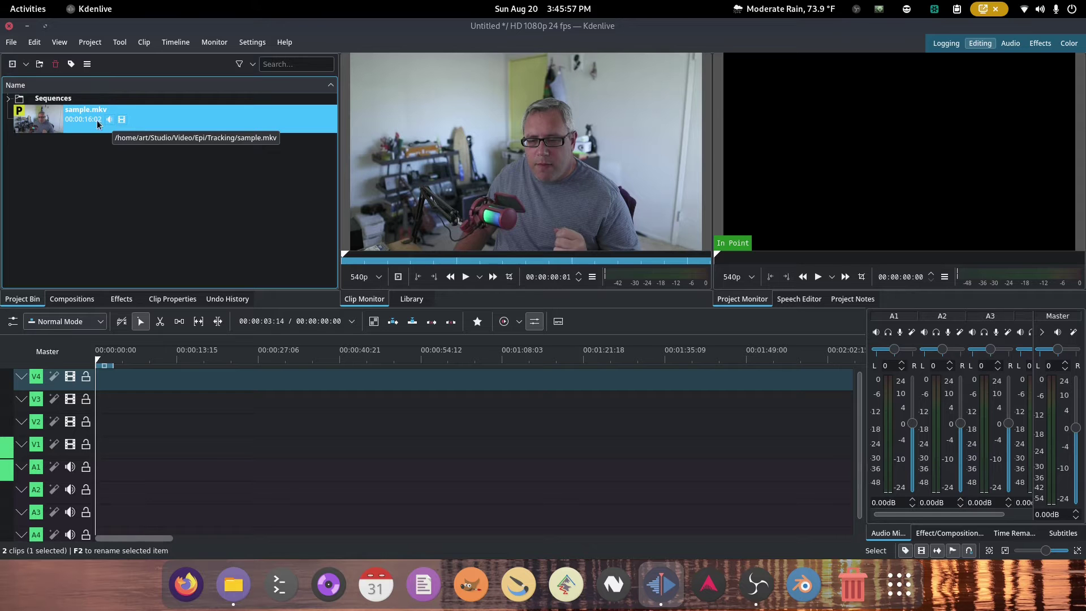
pyautogui.moveTo(121, 122); pyautogui.dragTo(94, 458)
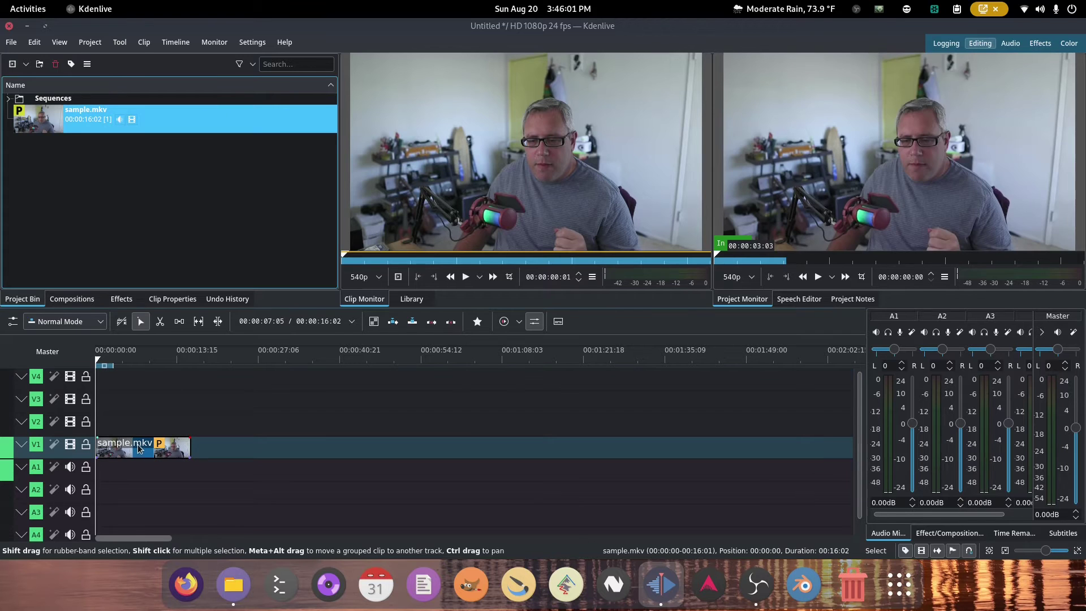
# Zoom the timeline to fit sample.mkv, scrub to preview, and park the playhead near two seconds
pyautogui.click(989, 551)
pyautogui.moveTo(253, 367); pyautogui.dragTo(220, 365)
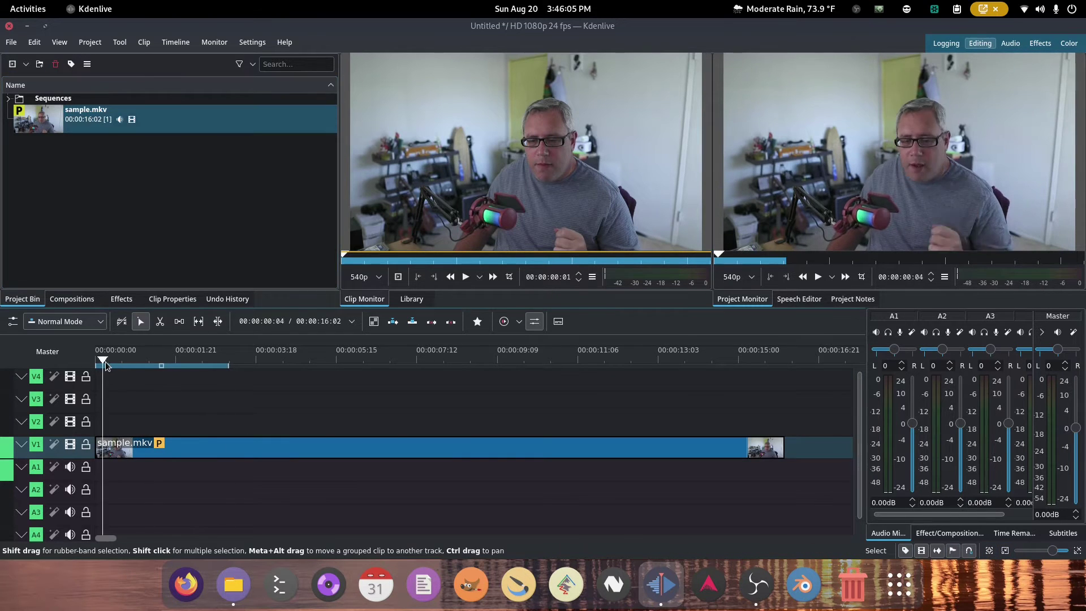
pyautogui.moveTo(291, 375); pyautogui.dragTo(585, 380)
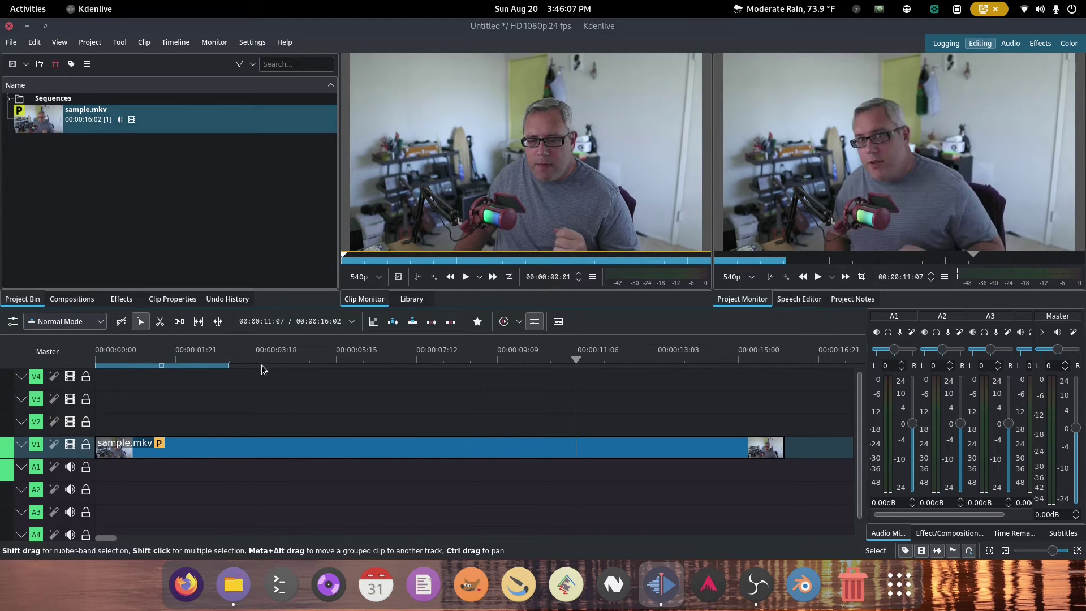
pyautogui.click(204, 365)
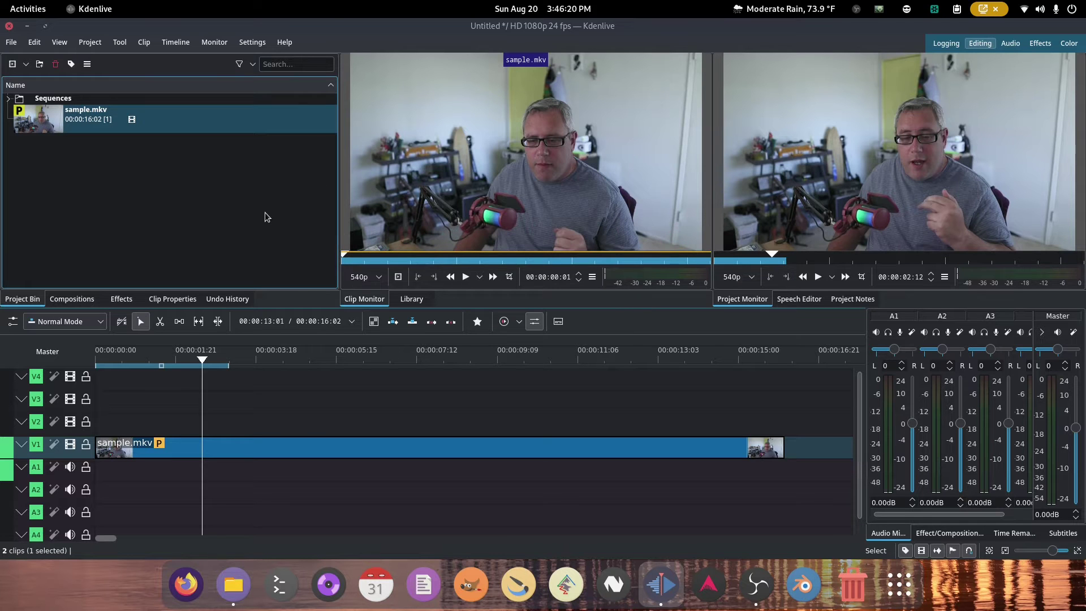
# Apply the Motion Tracker effect to the sample.mkv clip on V1
pyautogui.click(121, 299)
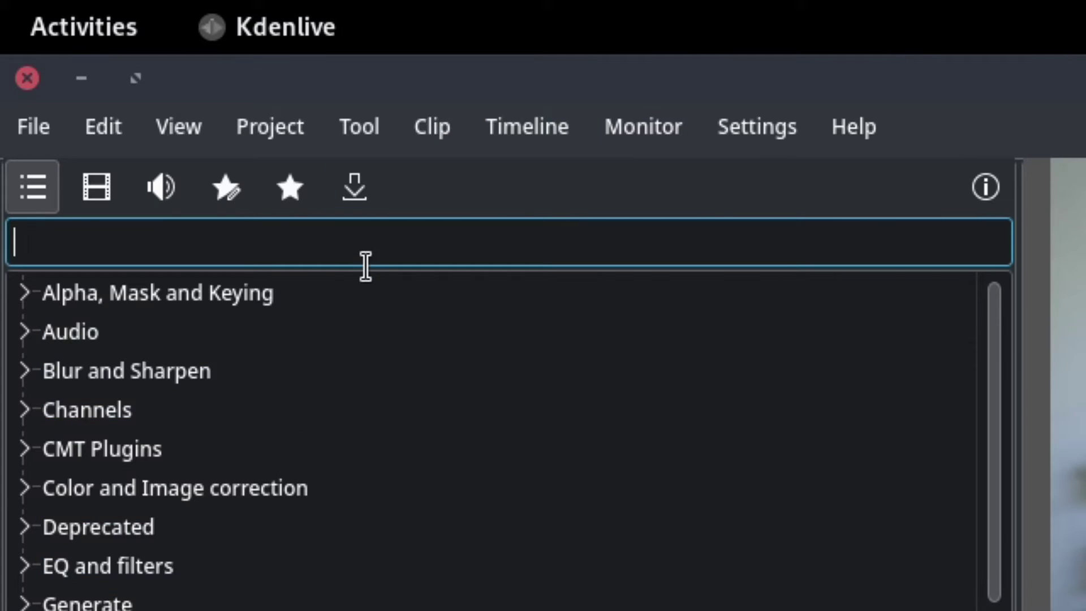
pyautogui.write('tra')
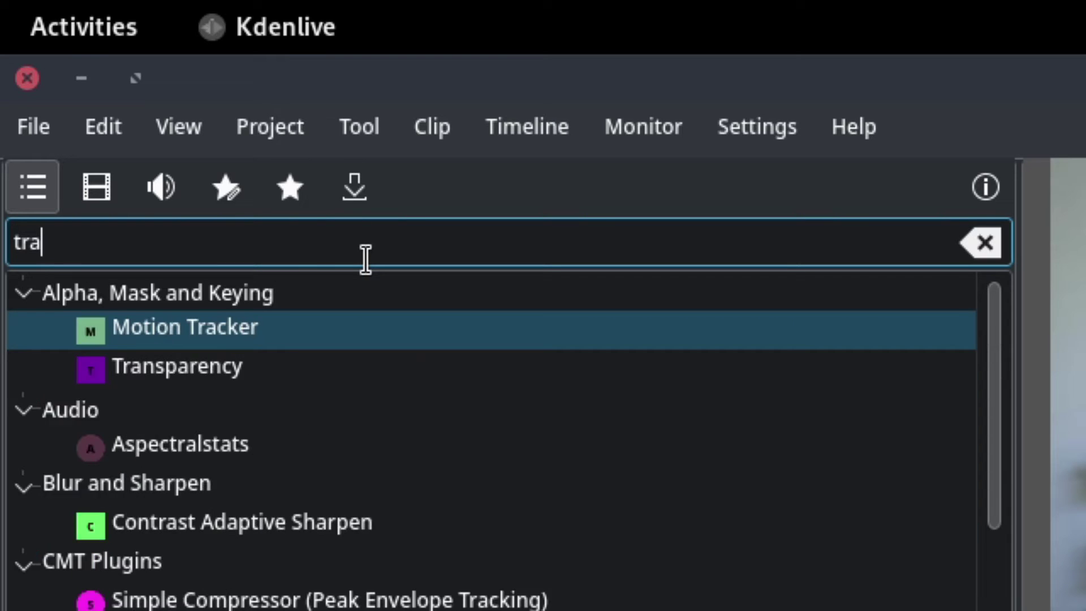
pyautogui.write('c')
pyautogui.click(201, 330)
pyautogui.moveTo(200, 329); pyautogui.dragTo(334, 450)
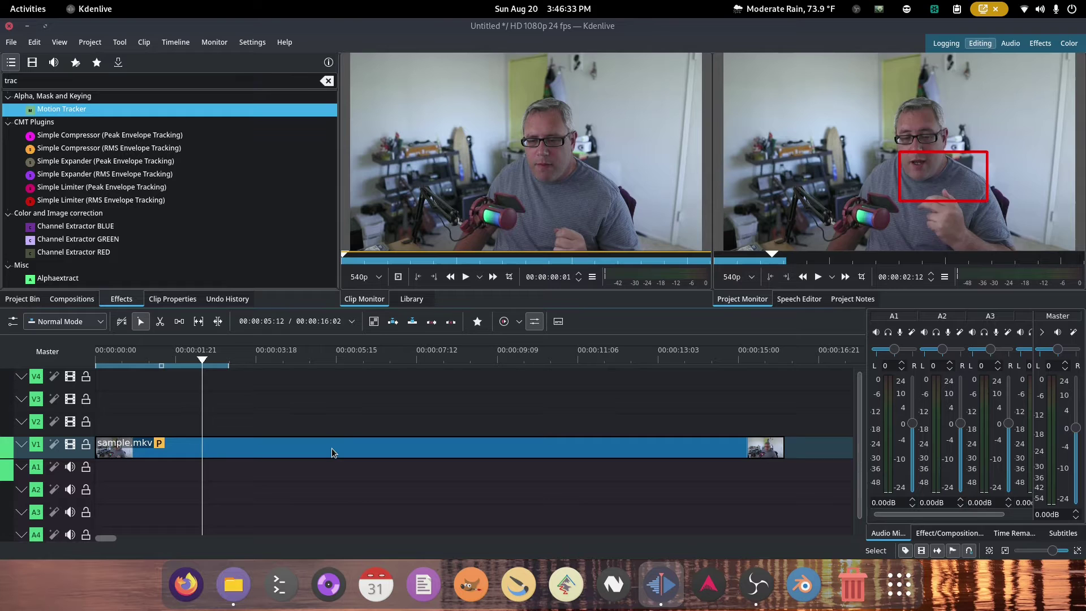
pyautogui.click(332, 444)
# Move the playhead back to the start of the clip
pyautogui.click(291, 359)
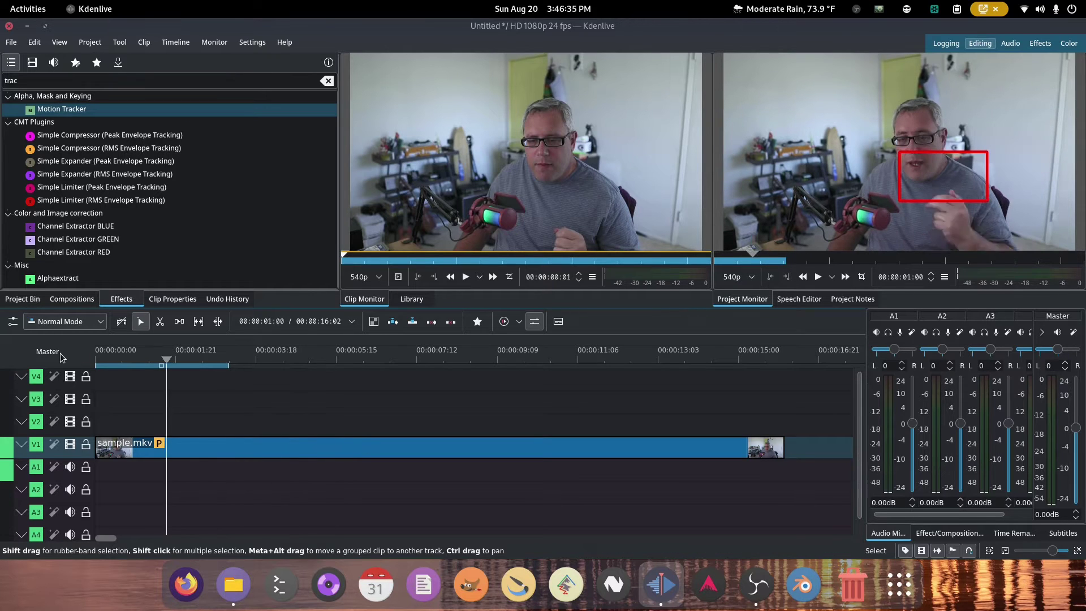
pyautogui.moveTo(292, 359); pyautogui.dragTo(96, 359)
pyautogui.moveTo(171, 371)
pyautogui.mouseDown()
pyautogui.moveTo(149, 360)
pyautogui.moveTo(110, 371)
pyautogui.mouseUp()
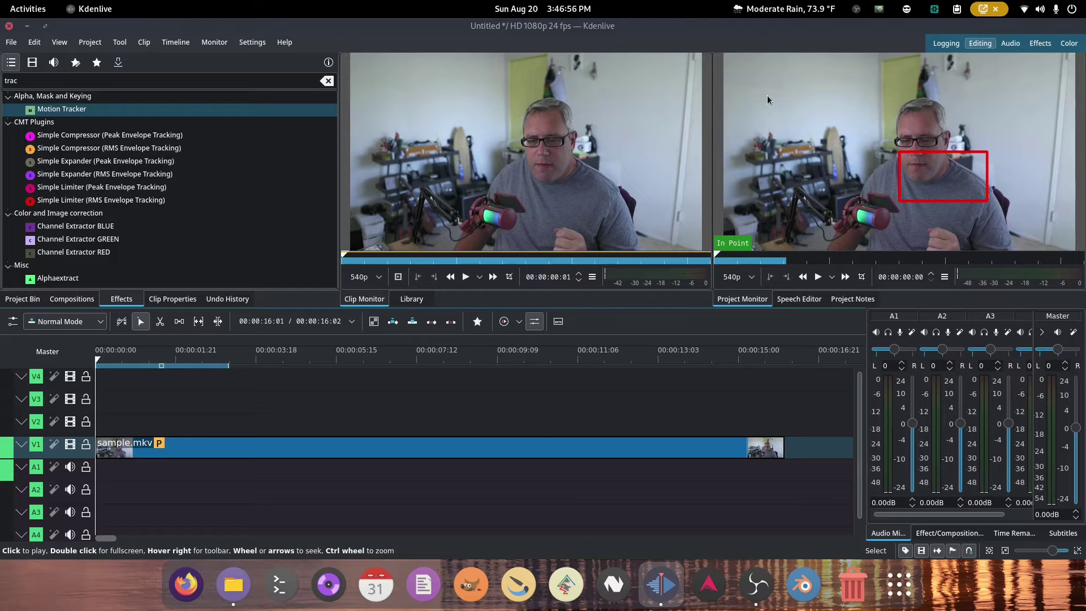
# Try Gaussian Blur as the Motion Tracker blur type, then set it back to None
pyautogui.click(649, 448)
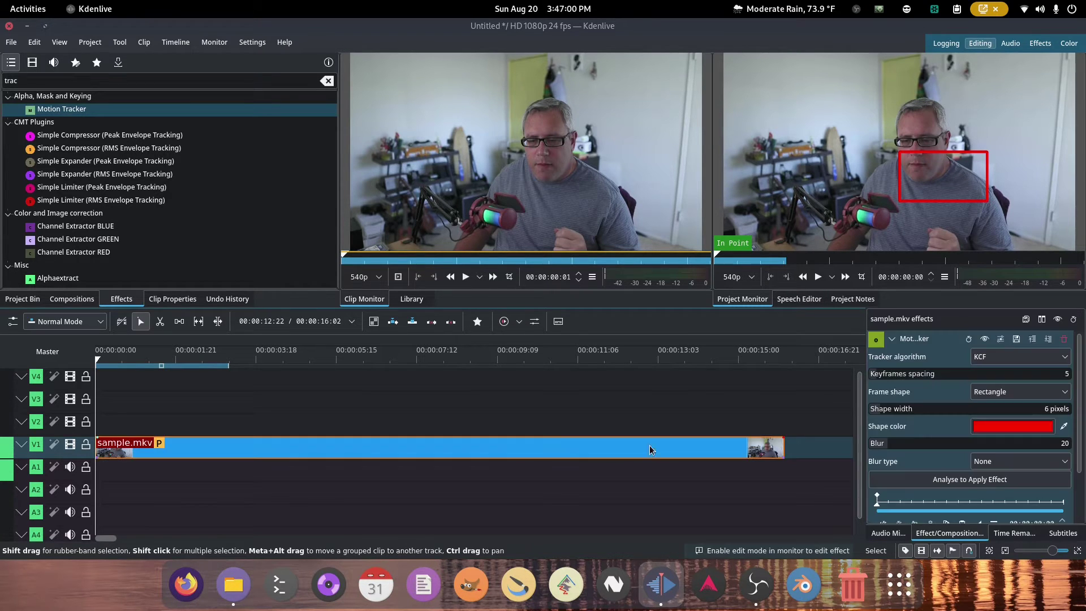
pyautogui.click(1012, 466)
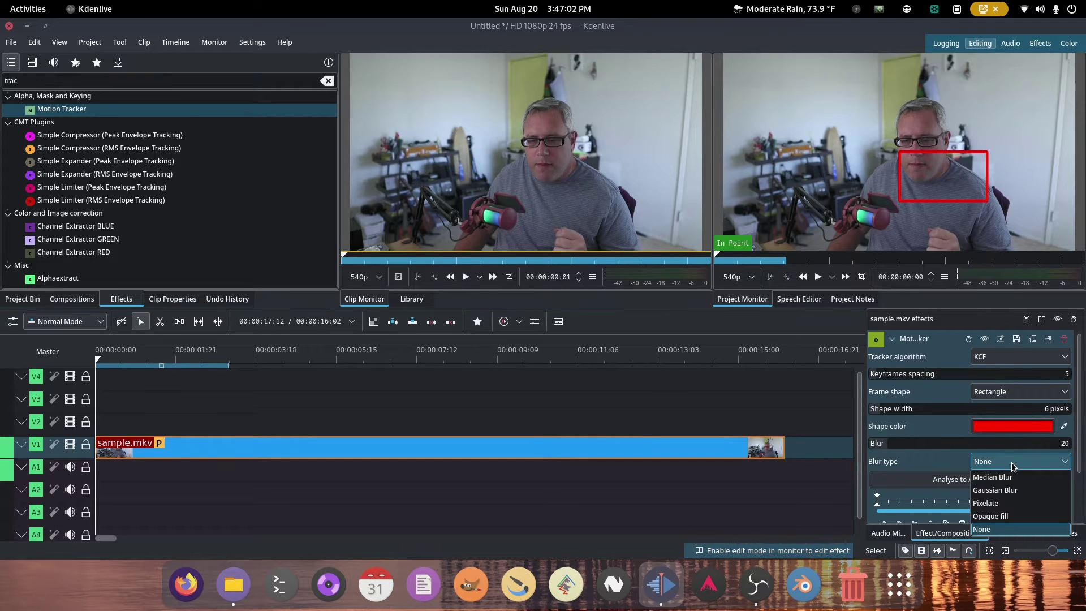
pyautogui.click(1010, 494)
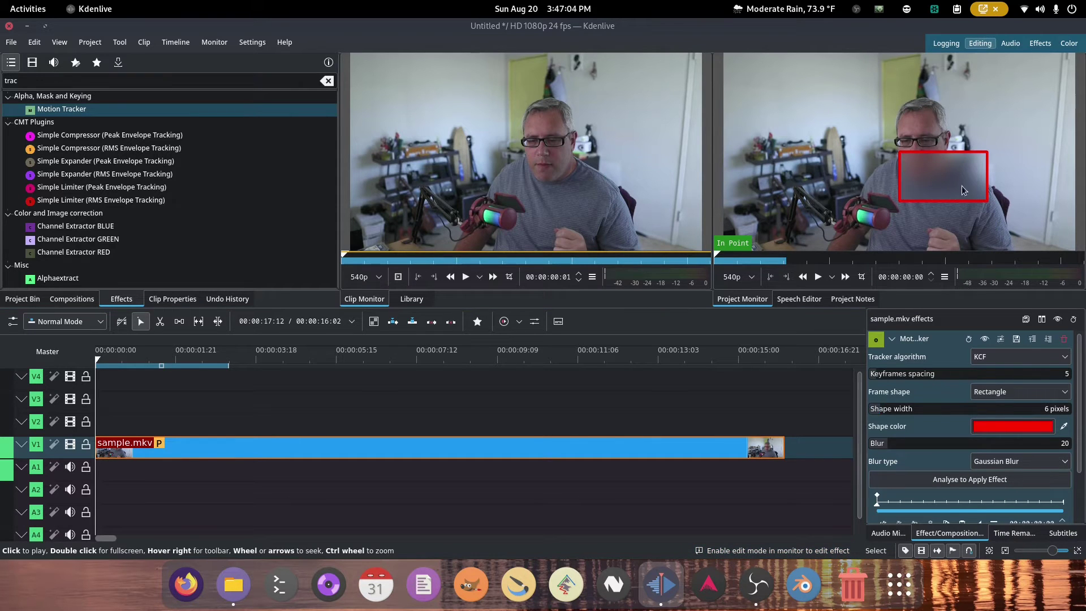
pyautogui.click(1014, 460)
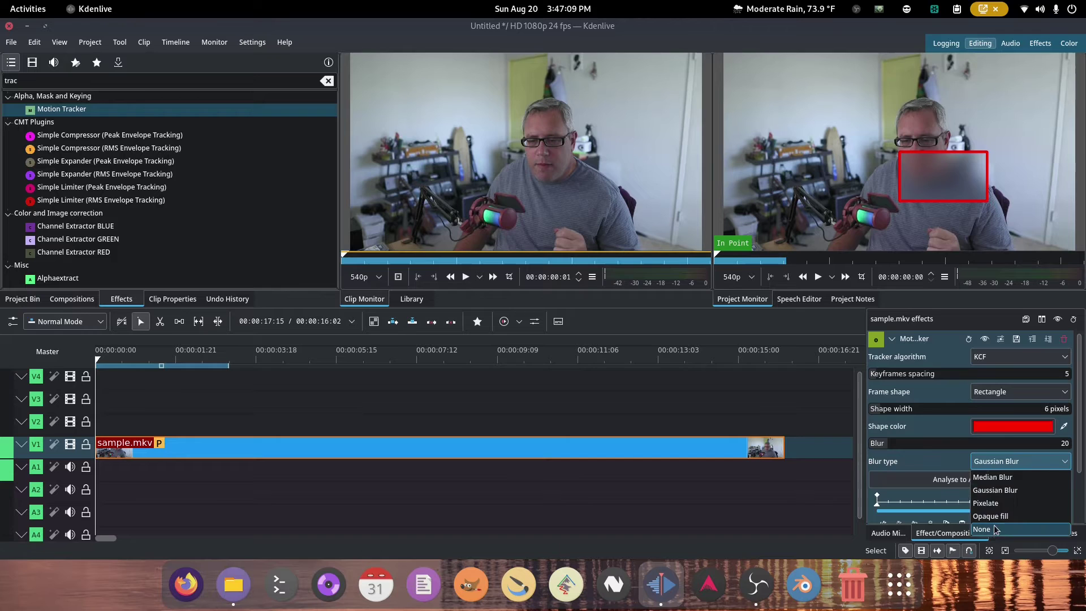
pyautogui.click(996, 529)
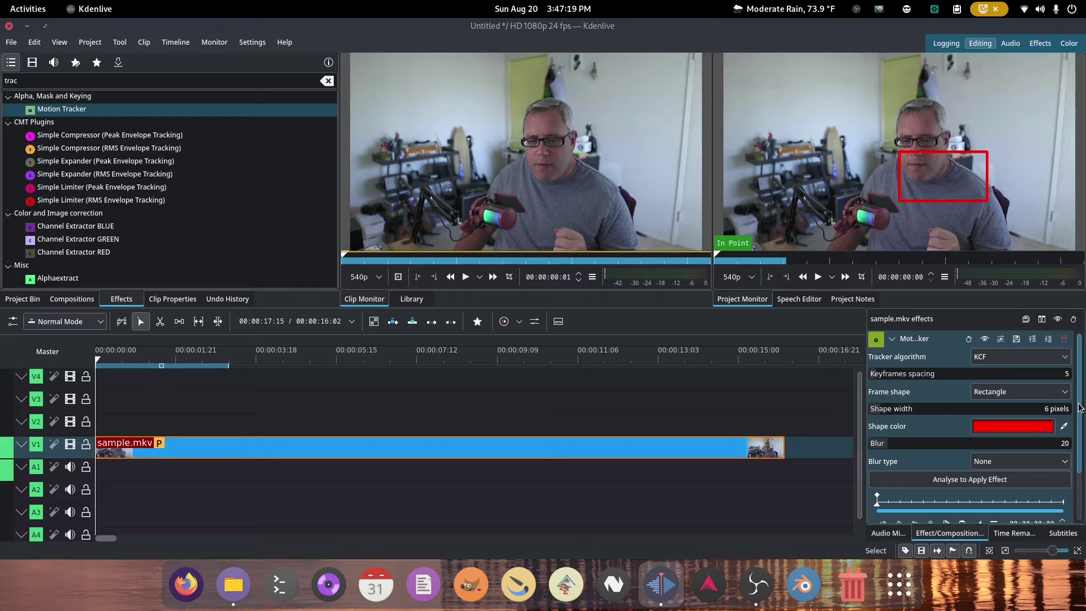
pyautogui.scroll(-3, 1081, 412)
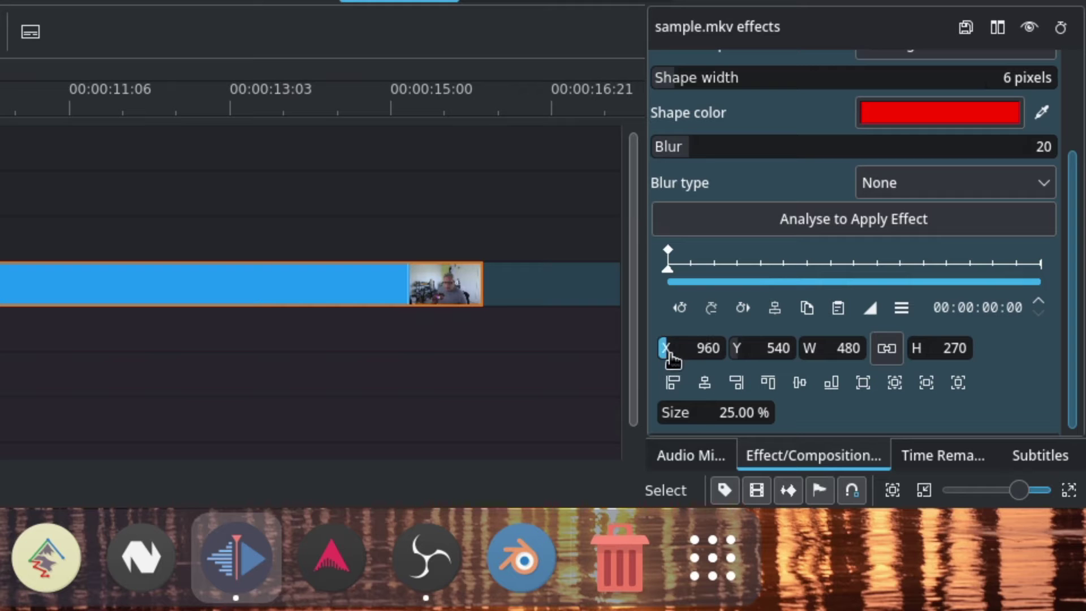
# Set the tracking rectangle to X 845, Y 204 and height 572 over the face
pyautogui.moveTo(650, 364); pyautogui.dragTo(535, 371)
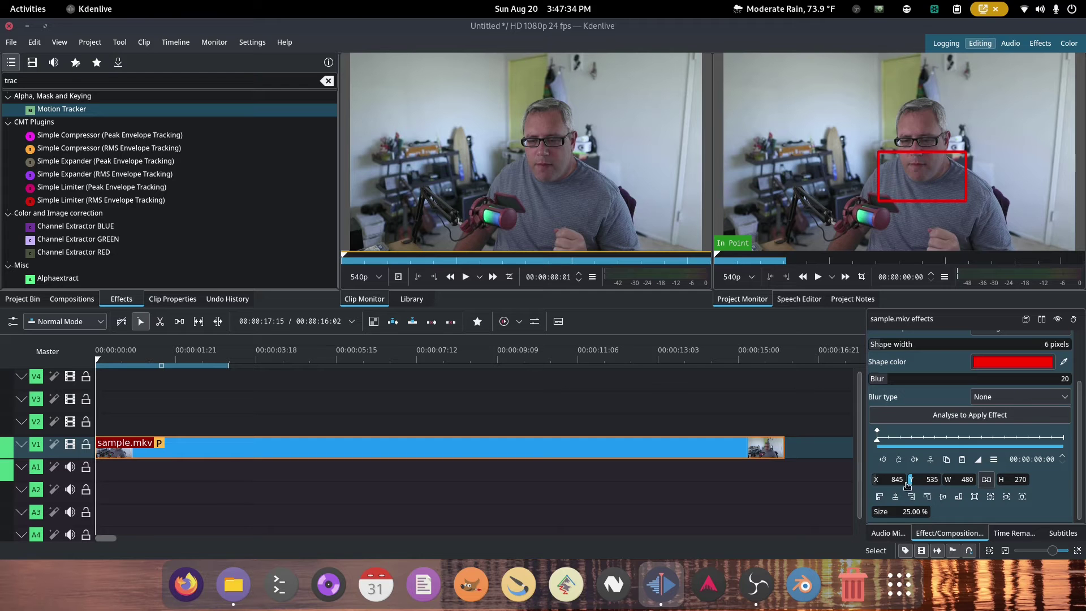
pyautogui.moveTo(857, 496); pyautogui.dragTo(1002, 519)
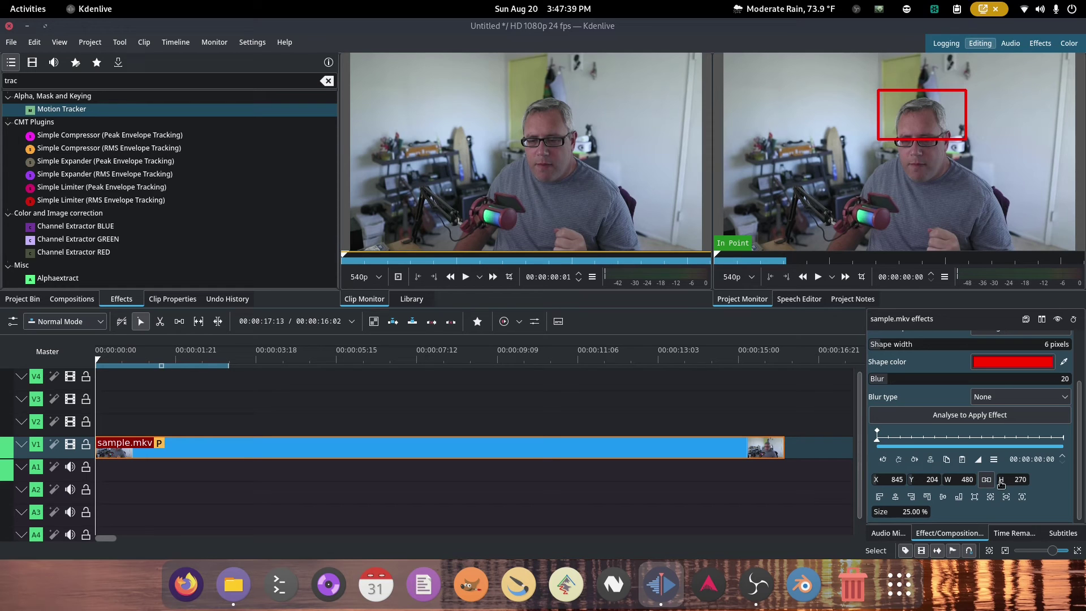
pyautogui.moveTo(1001, 482); pyautogui.dragTo(1000, 374)
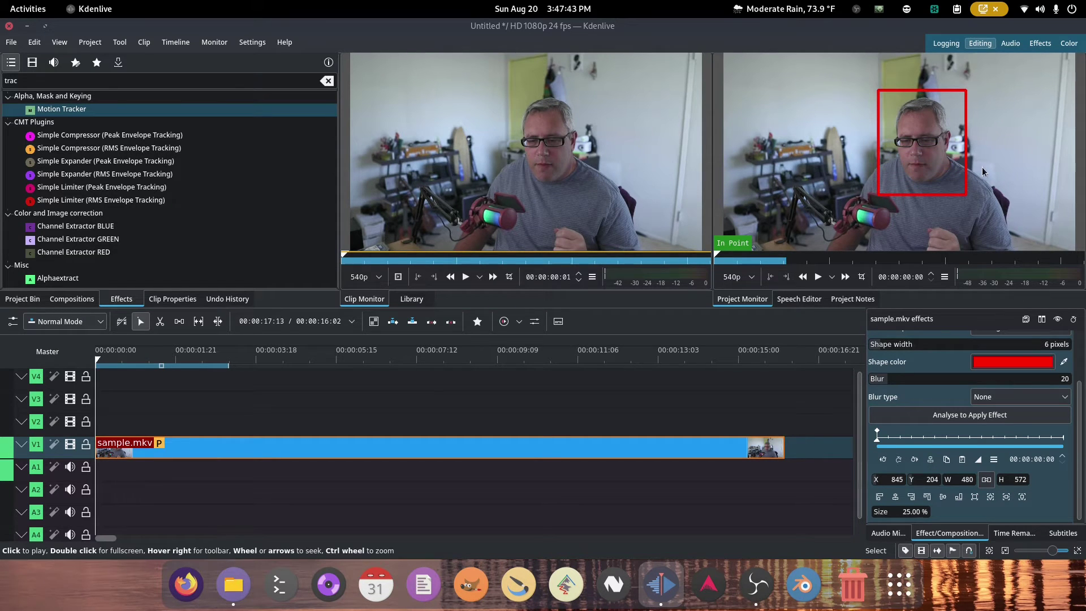
pyautogui.scroll(3, 981, 357)
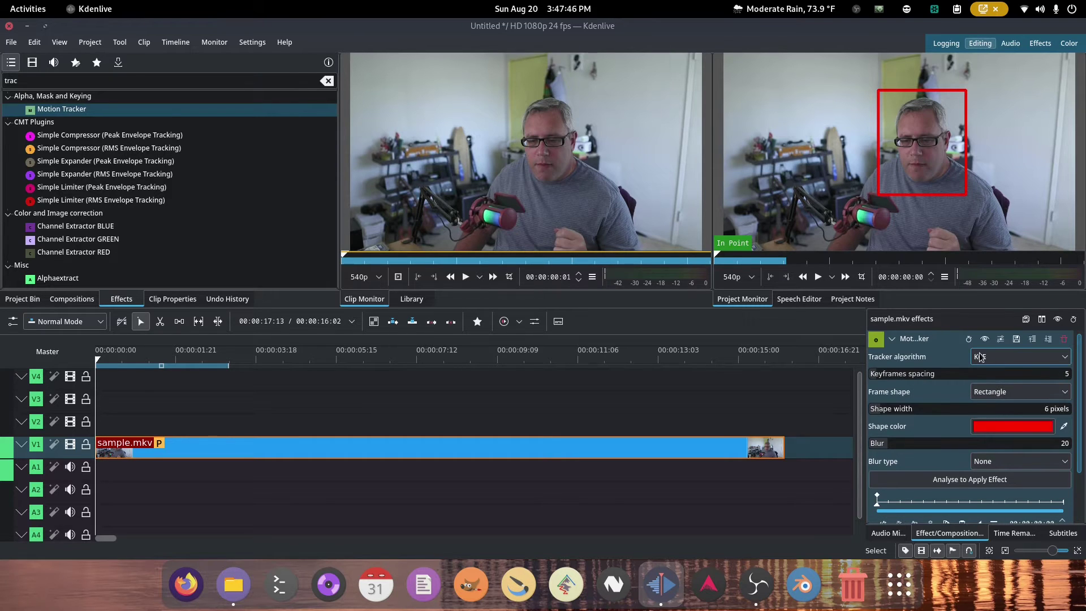
pyautogui.click(999, 358)
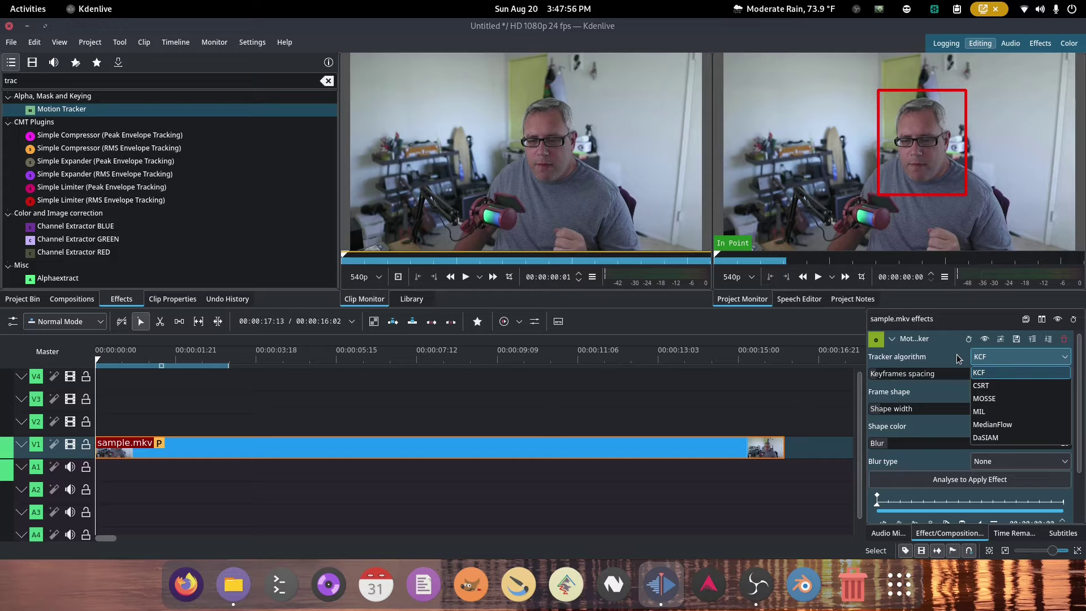
pyautogui.click(958, 359)
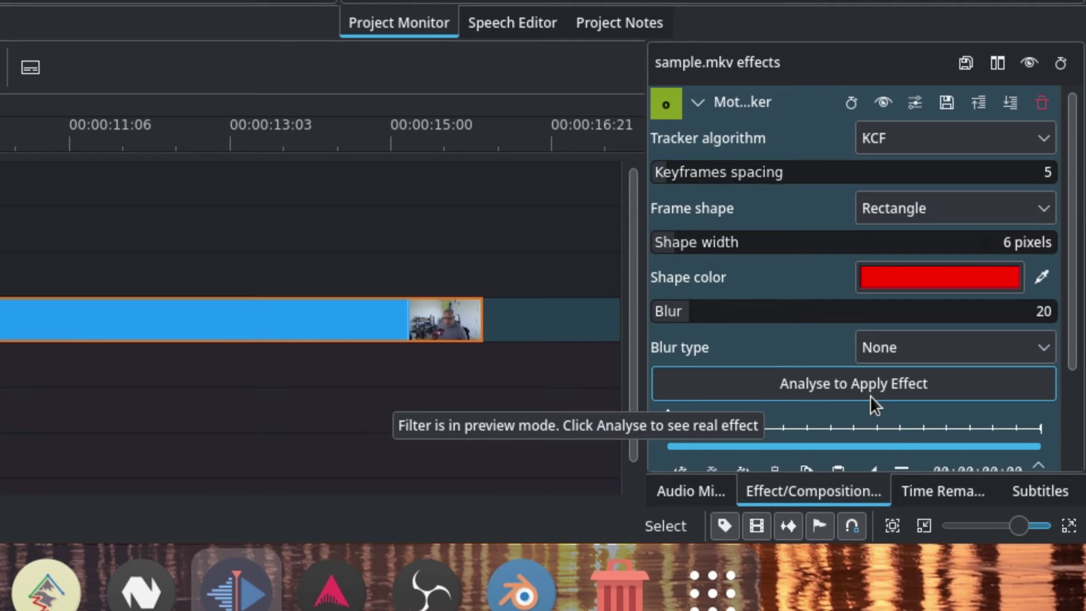
# Run Analyse to Apply Effect to generate tracking keyframes across the clip
pyautogui.click(871, 396)
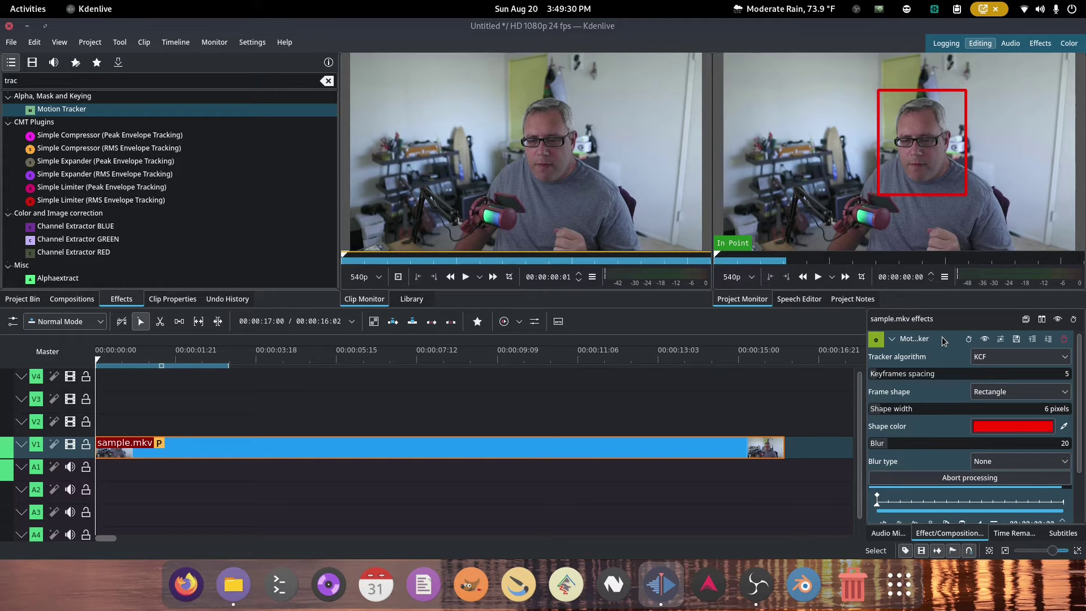
pyautogui.click(818, 277)
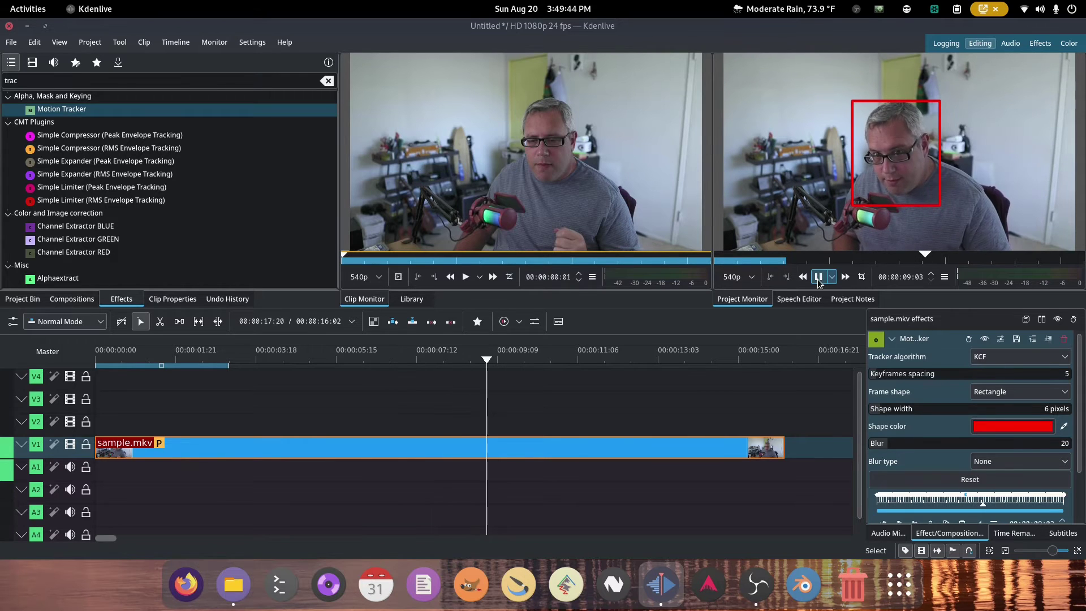
pyautogui.click(818, 279)
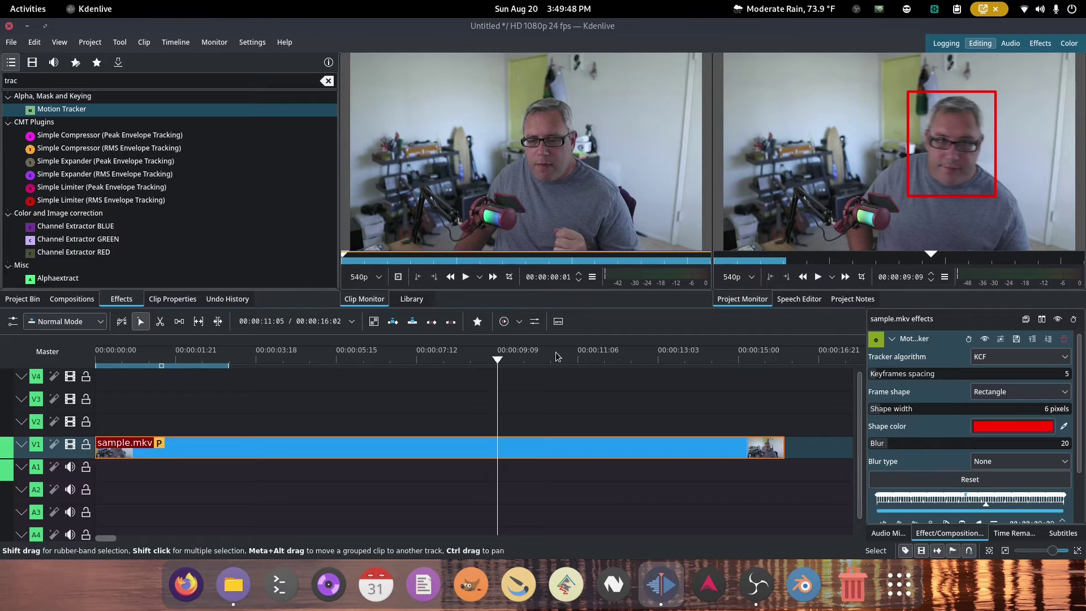
pyautogui.moveTo(495, 358)
pyautogui.mouseDown()
pyautogui.moveTo(159, 366)
pyautogui.moveTo(347, 381)
pyautogui.mouseUp()
pyautogui.press('Home')
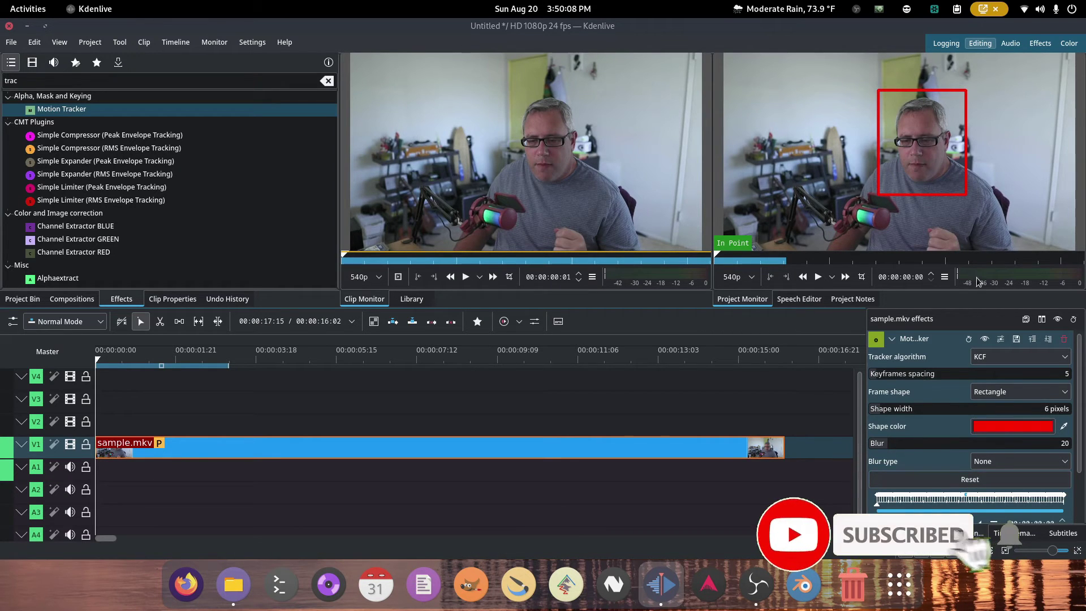
# Set the Motion Tracker shape width to 0 pixels
pyautogui.doubleClick(1044, 408)
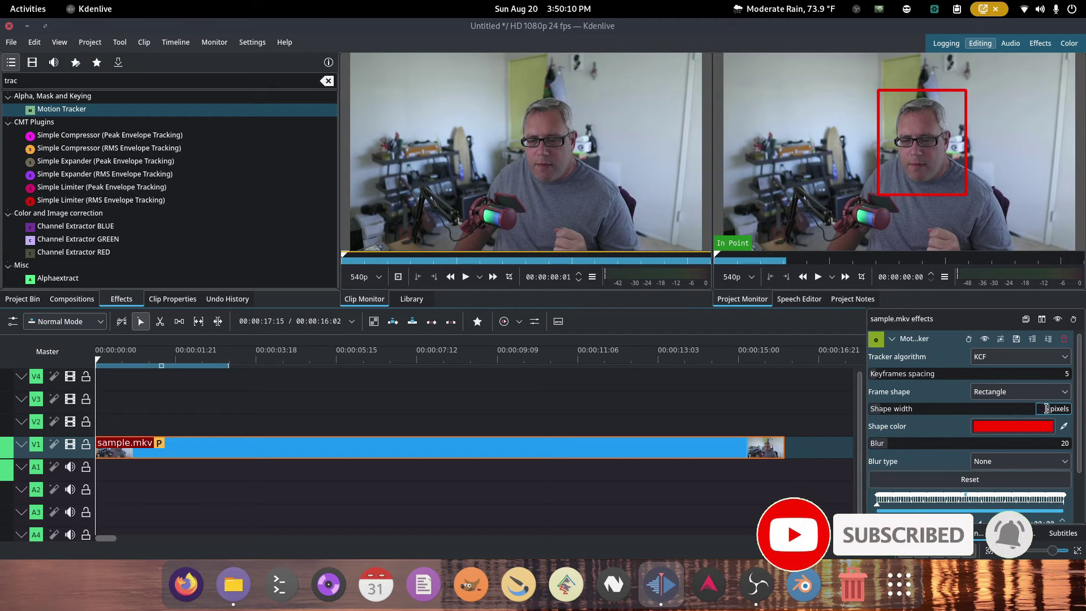
pyautogui.write('10')
pyautogui.press('Return')
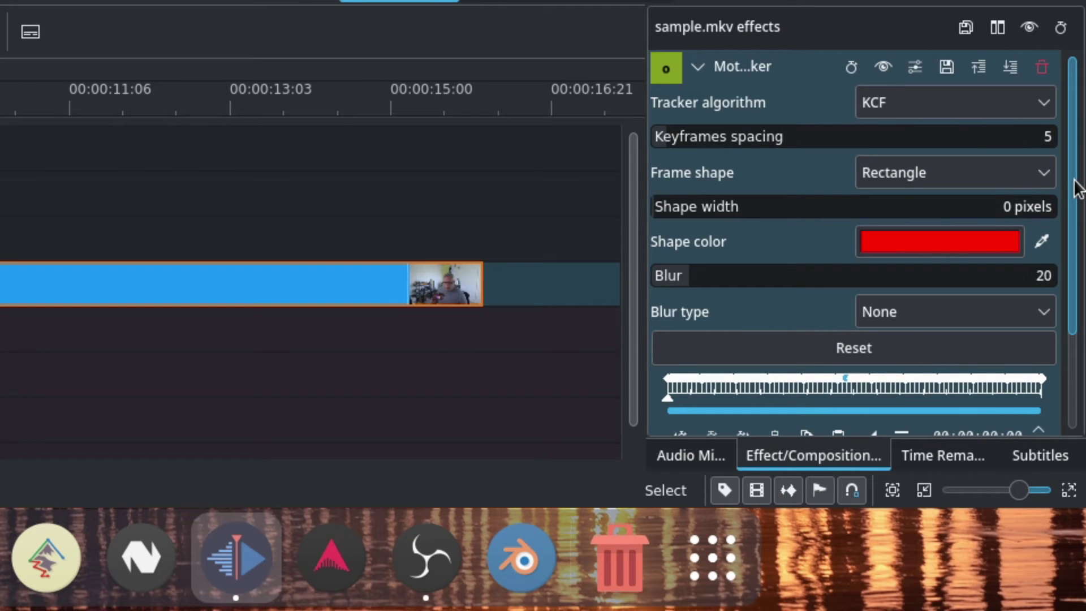
pyautogui.moveTo(1076, 188); pyautogui.dragTo(1069, 260)
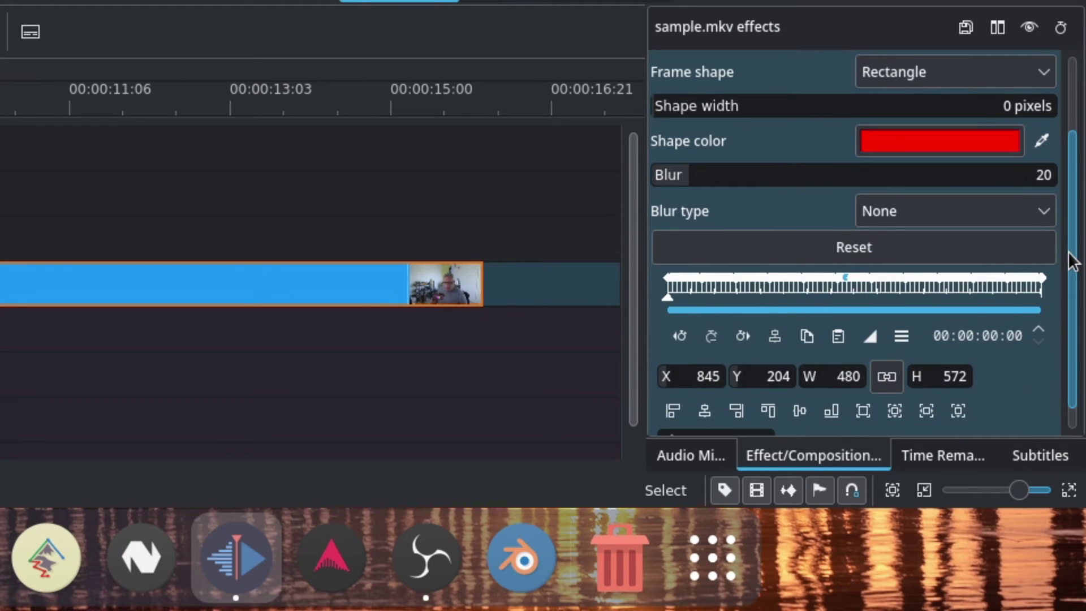
# Choose Copy All Keyframes to Clipboard from the Motion Tracker's keyframe Options menu
pyautogui.click(900, 341)
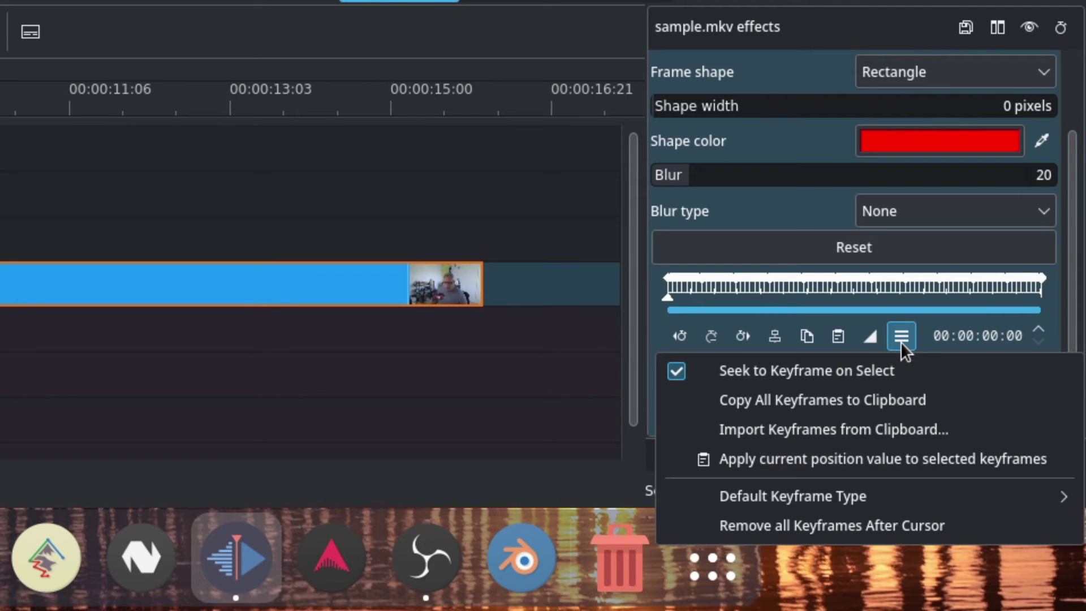
pyautogui.click(890, 408)
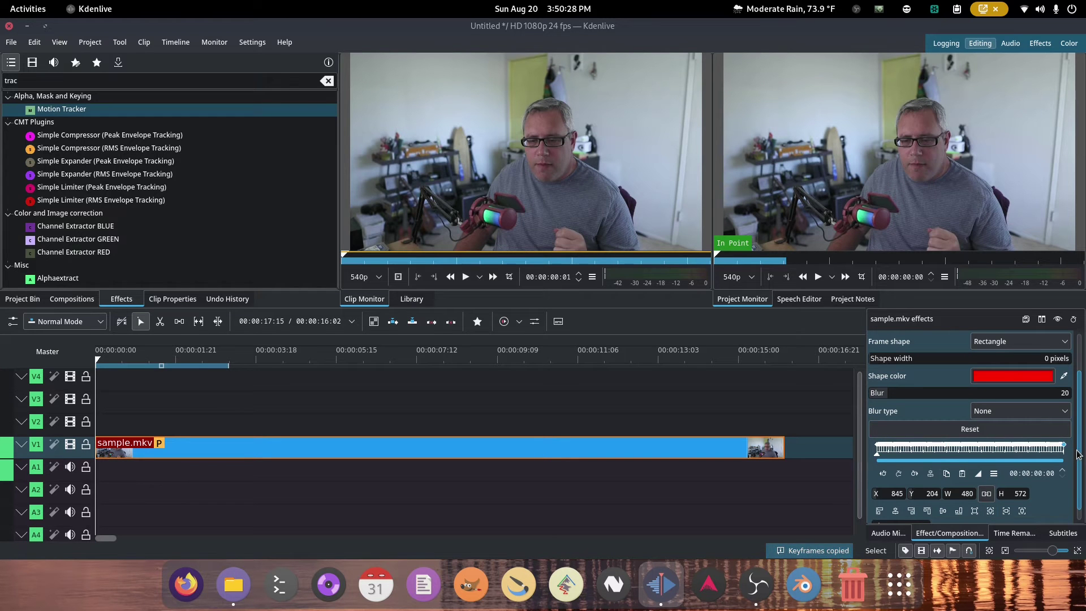
pyautogui.scroll(5, 1053, 407)
# Collapse and disable Motion Tracker, then add the Transform effect to sample.mkv
pyautogui.click(893, 340)
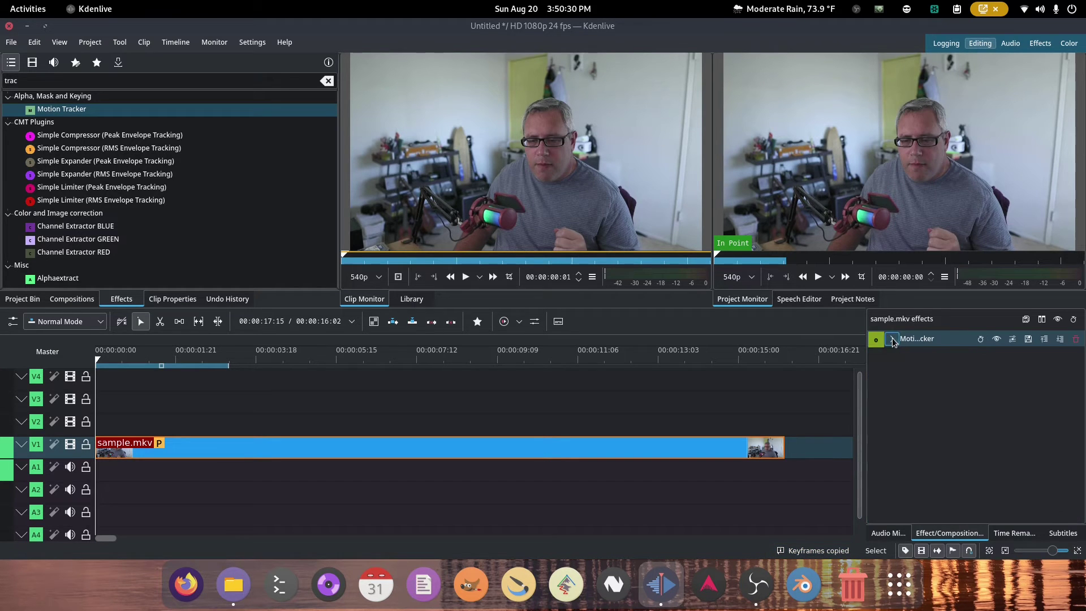
pyautogui.click(997, 340)
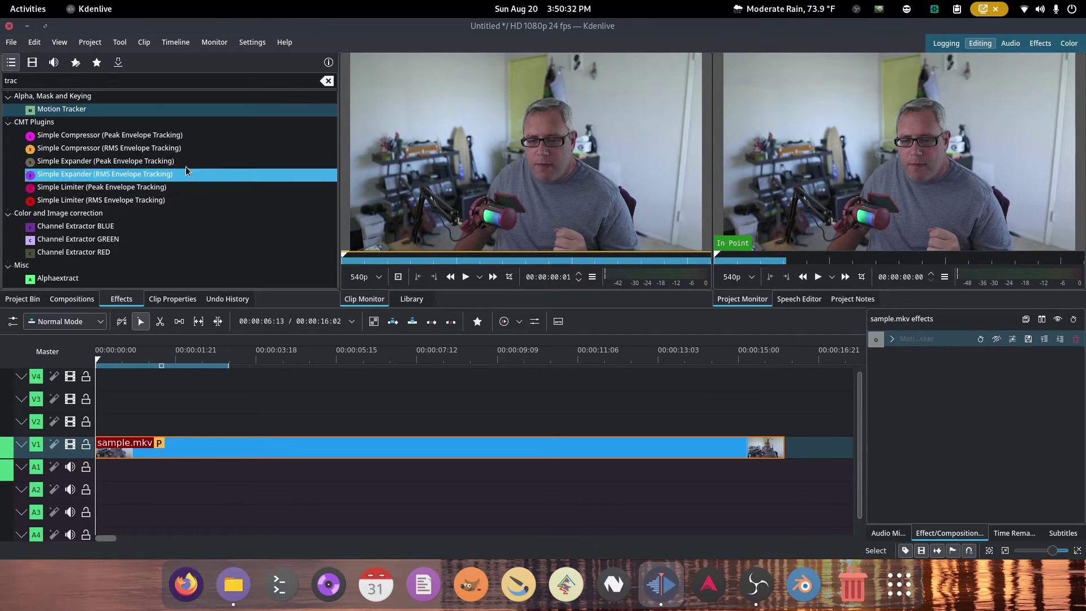
pyautogui.click(140, 78)
pyautogui.doubleClick(129, 85)
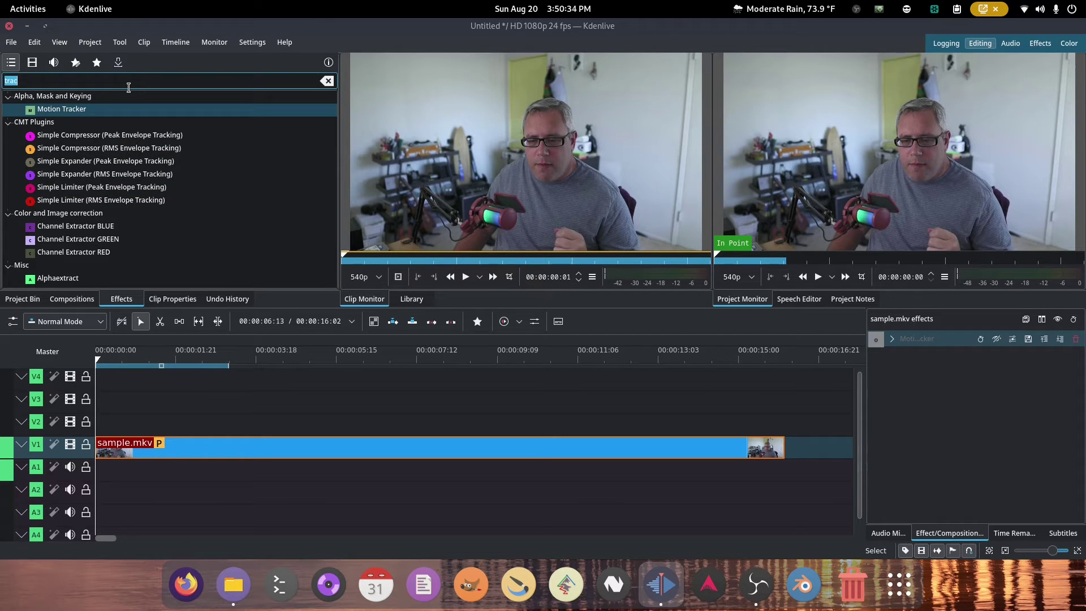
pyautogui.write('tre')
pyautogui.press('BackSpace')
pyautogui.write('a')
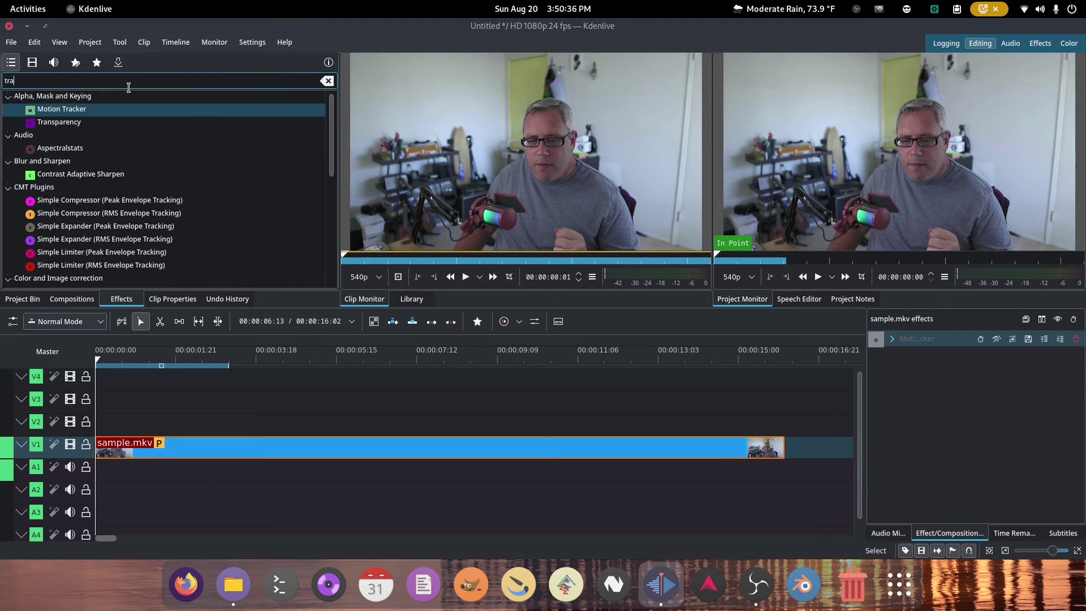
pyautogui.write('n')
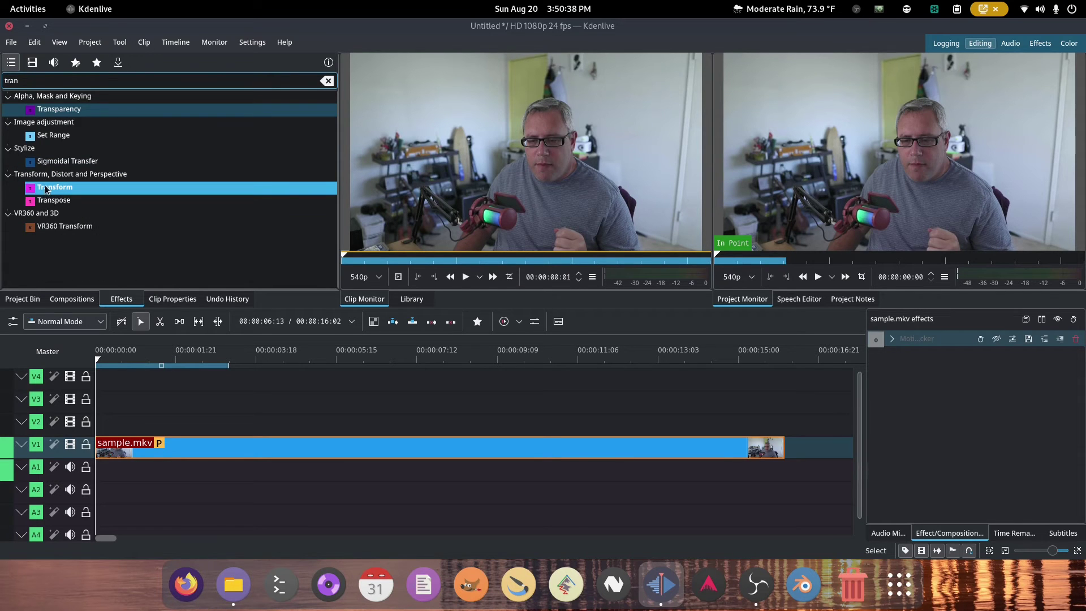
pyautogui.click(36, 190)
pyautogui.moveTo(36, 190); pyautogui.dragTo(303, 446)
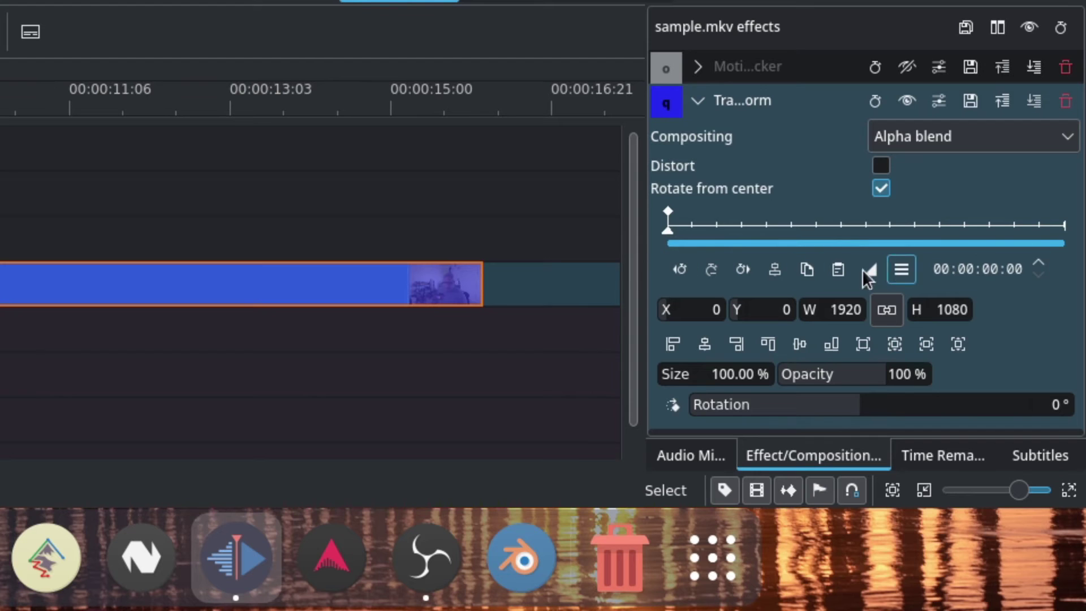
# Choose Import Keyframes from Clipboard in the Transform effect's Options menu
pyautogui.click(904, 272)
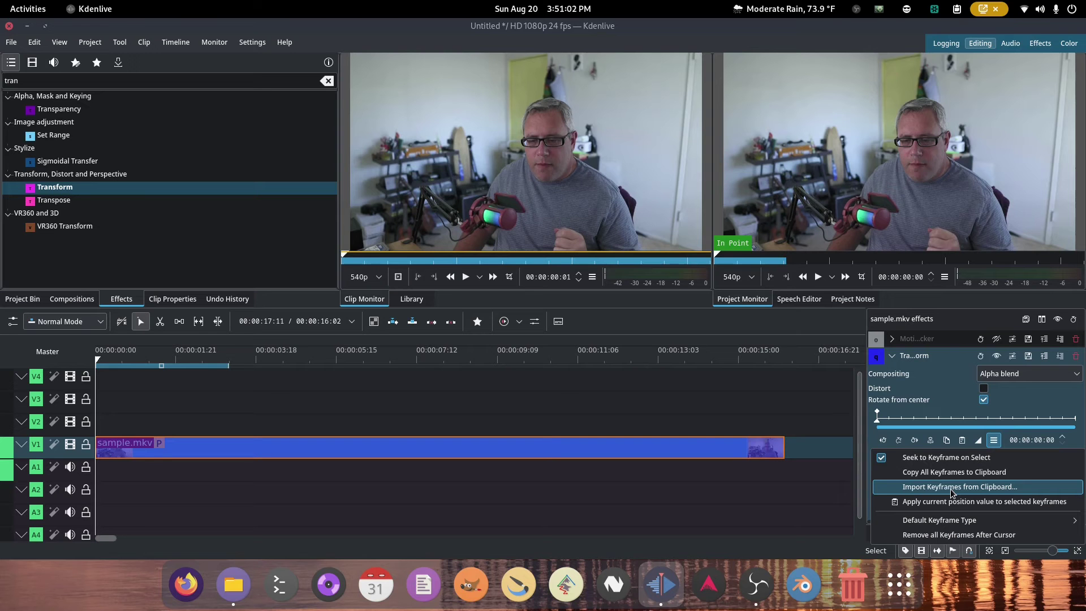
pyautogui.click(815, 365)
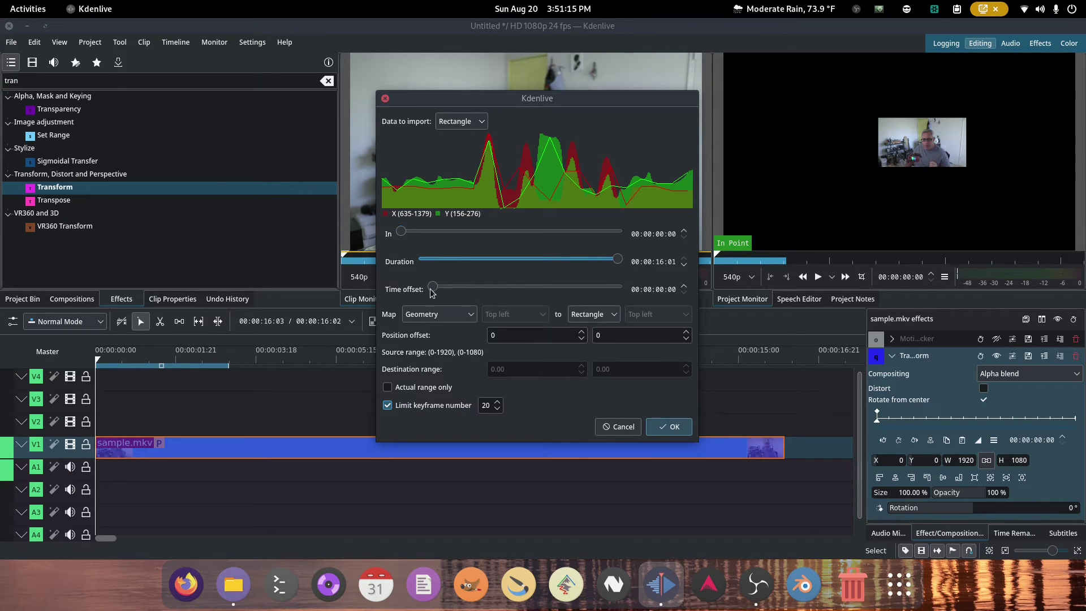
# Map the tracking data to Offset Position, untick Limit keyframe number, and confirm the import
pyautogui.click(449, 318)
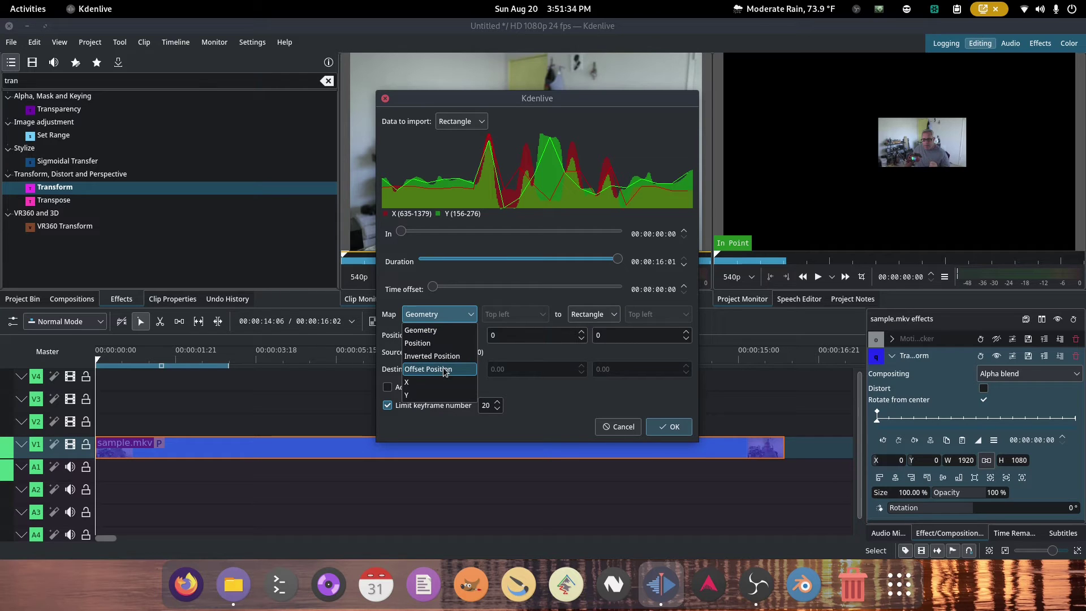
pyautogui.click(445, 371)
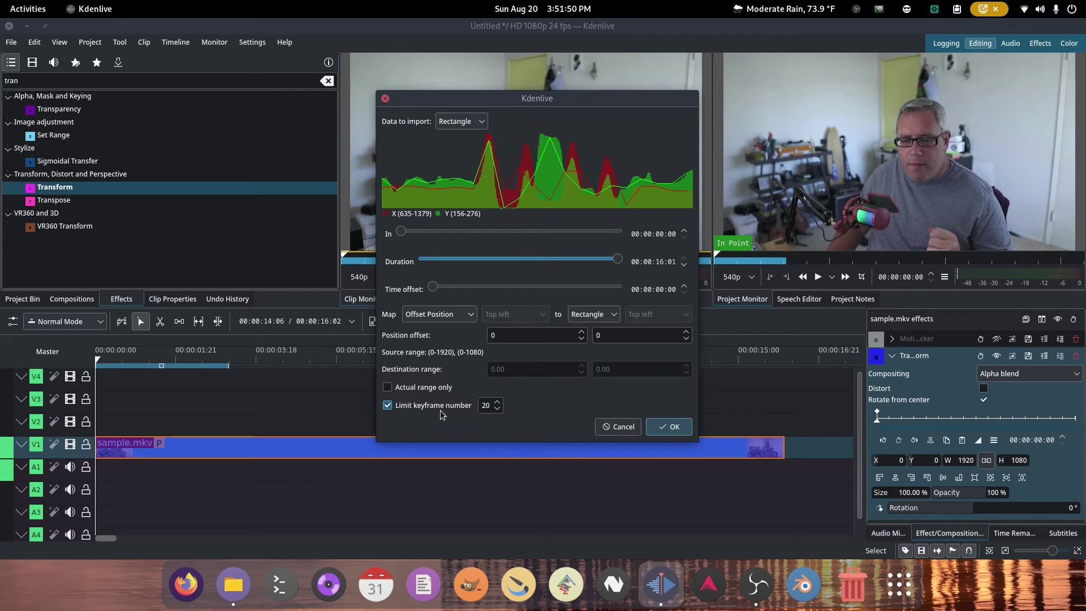
pyautogui.click(389, 407)
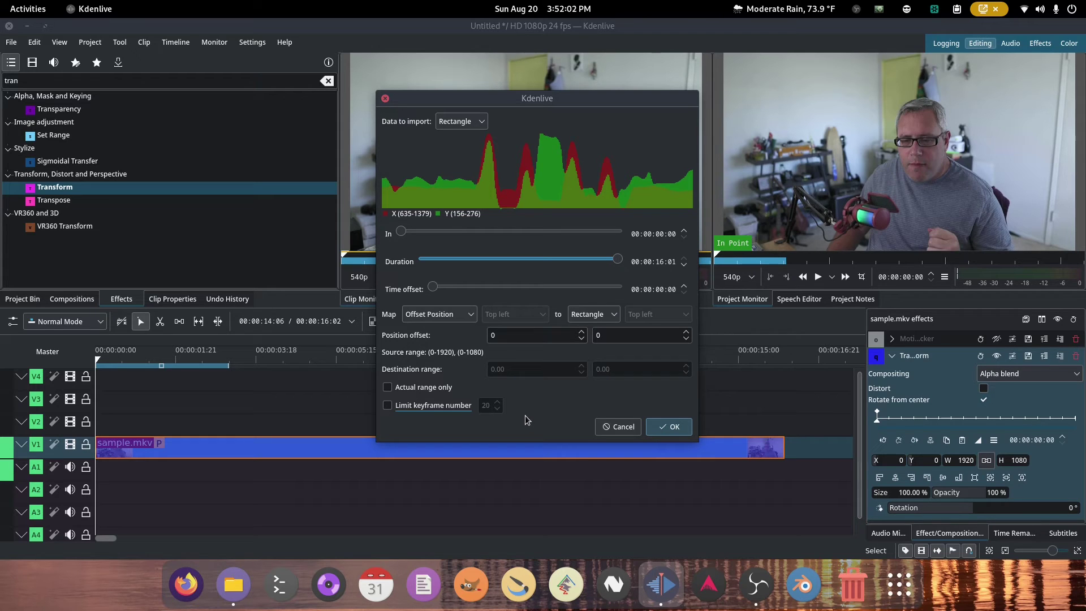
pyautogui.click(671, 426)
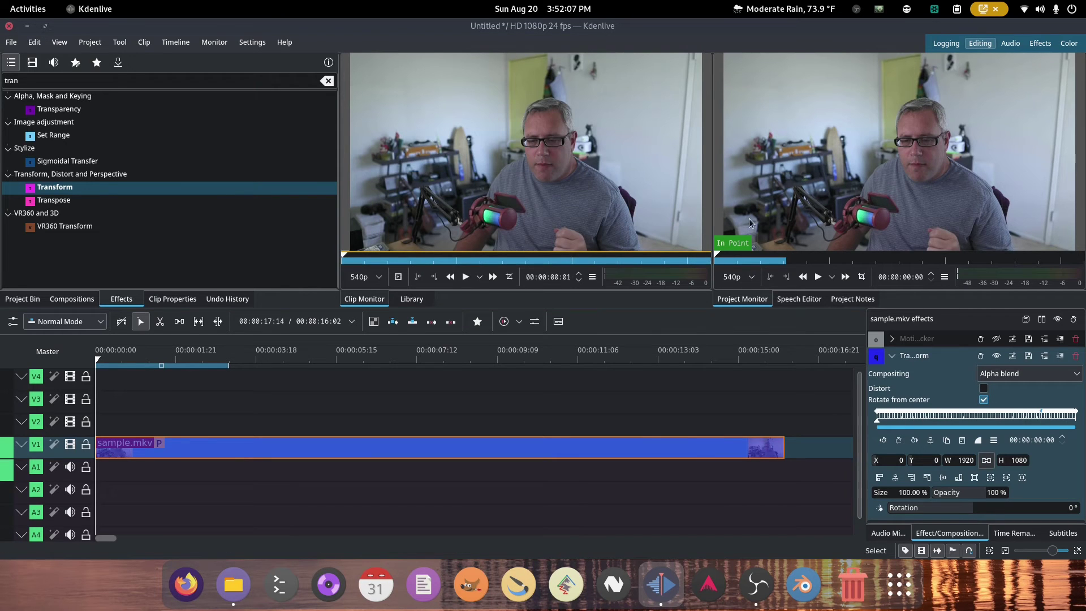
pyautogui.click(109, 363)
pyautogui.moveTo(134, 370)
pyautogui.mouseDown()
pyautogui.moveTo(432, 360)
pyautogui.moveTo(96, 360)
pyautogui.mouseUp()
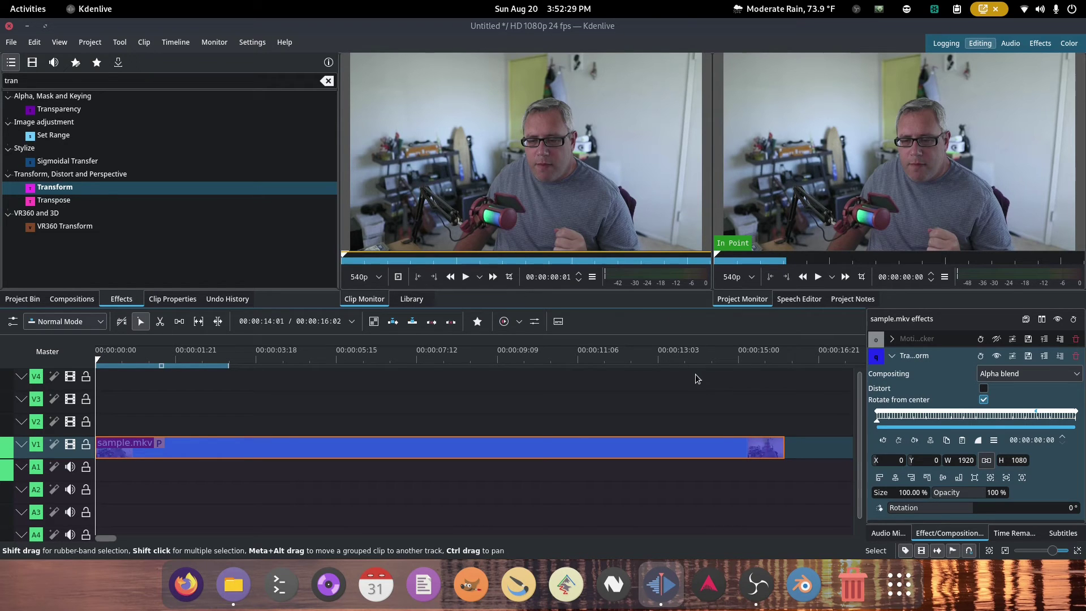
# Collapse the first Transform and drag another Transform from the Effects list into sample.mkv's stack
pyautogui.click(891, 357)
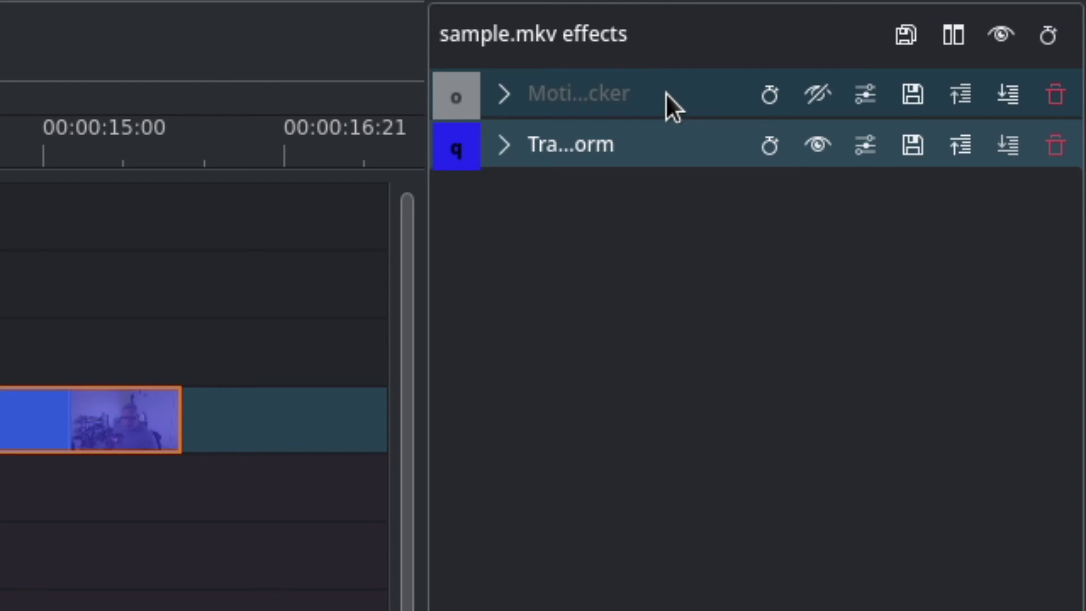
pyautogui.click(648, 86)
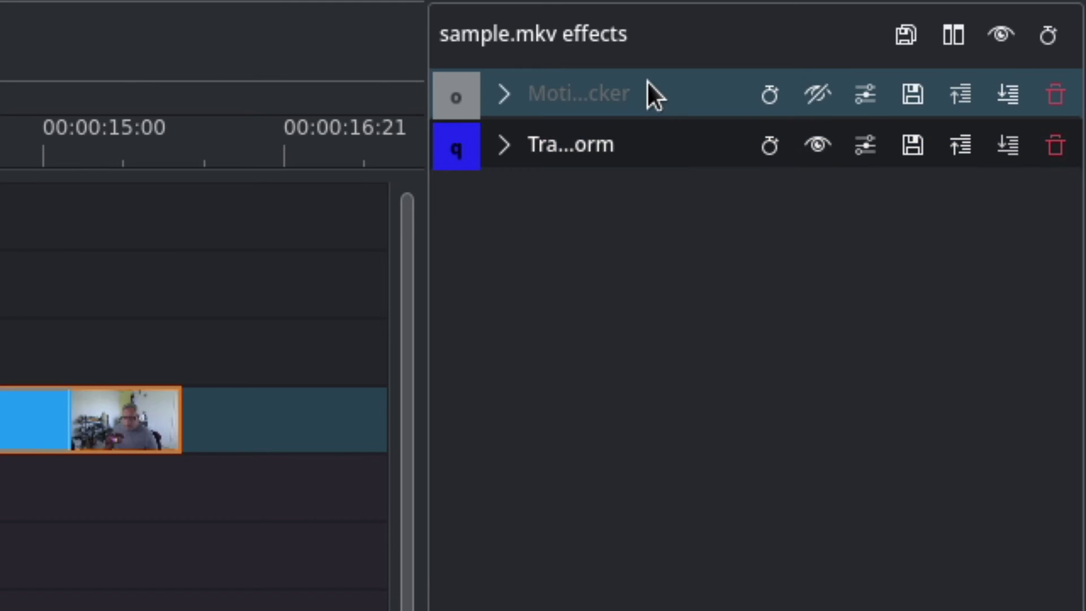
pyautogui.click(663, 149)
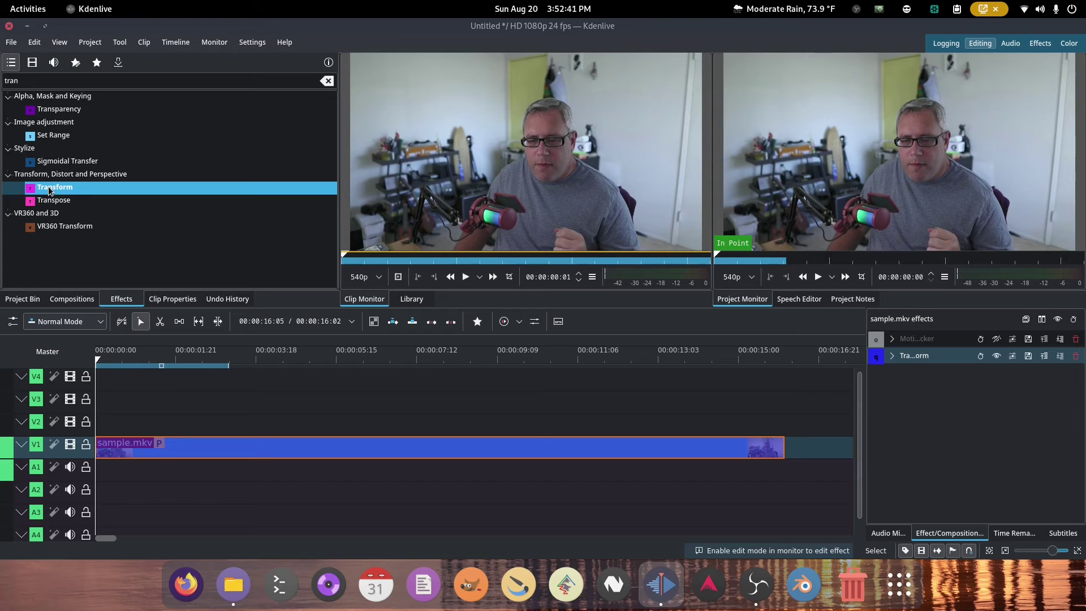
pyautogui.moveTo(50, 190); pyautogui.dragTo(163, 241)
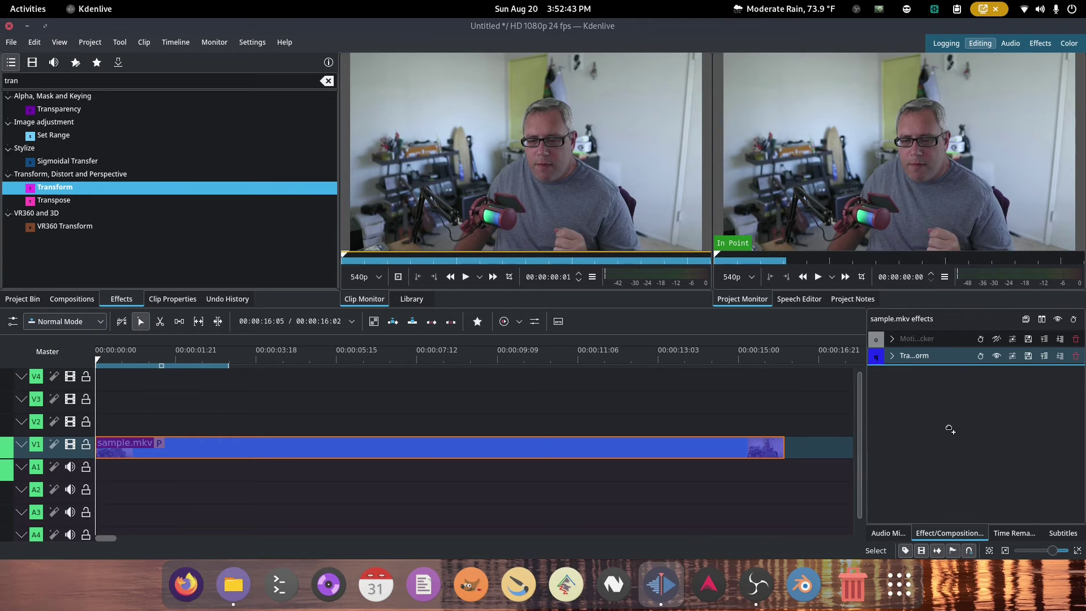
pyautogui.moveTo(950, 430); pyautogui.dragTo(944, 423)
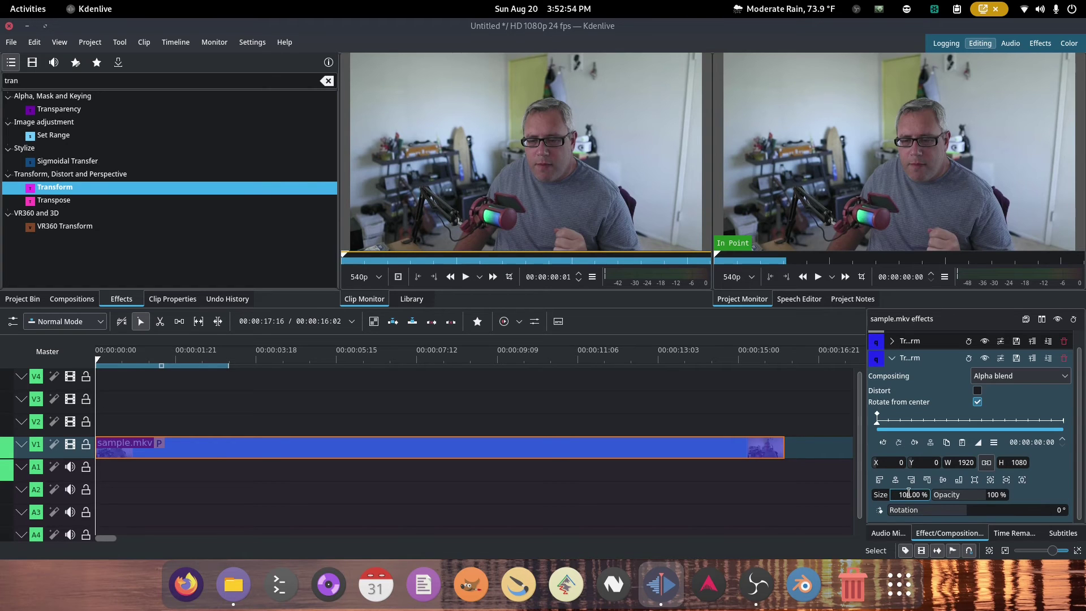
# Raise the second Transform's size from 130% through 160% to 200%, scrubbing the timeline to check
pyautogui.click(906, 494)
pyautogui.write('130')
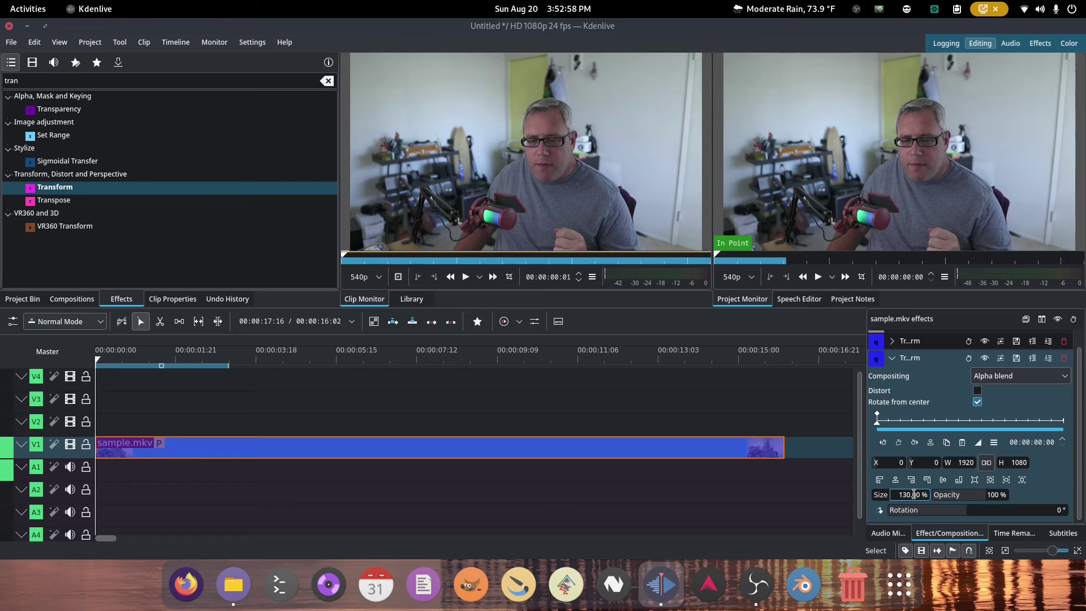
pyautogui.press('Return')
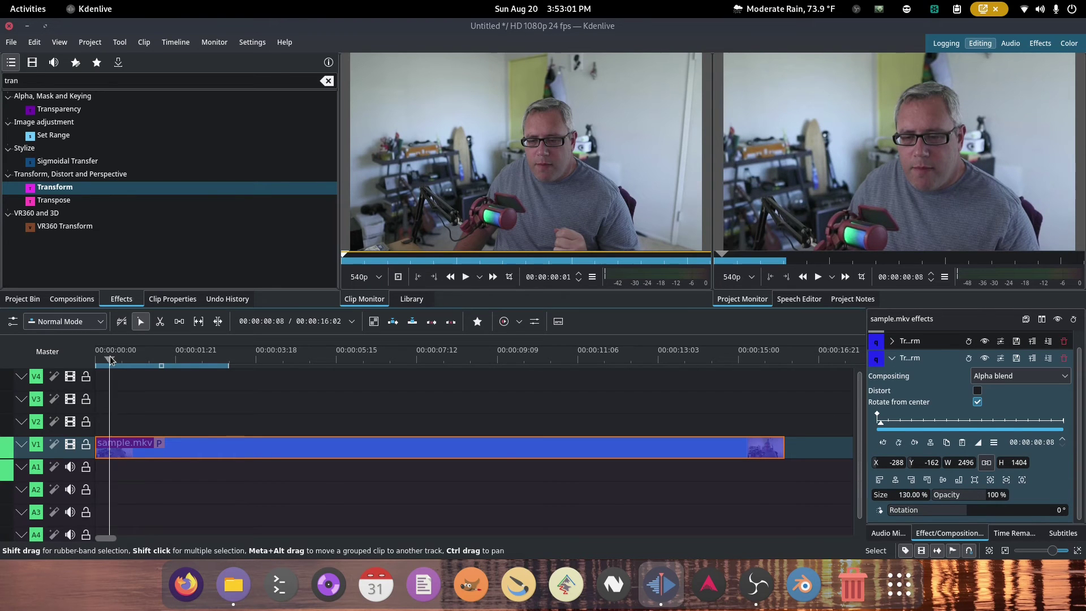
pyautogui.moveTo(111, 360); pyautogui.dragTo(415, 358)
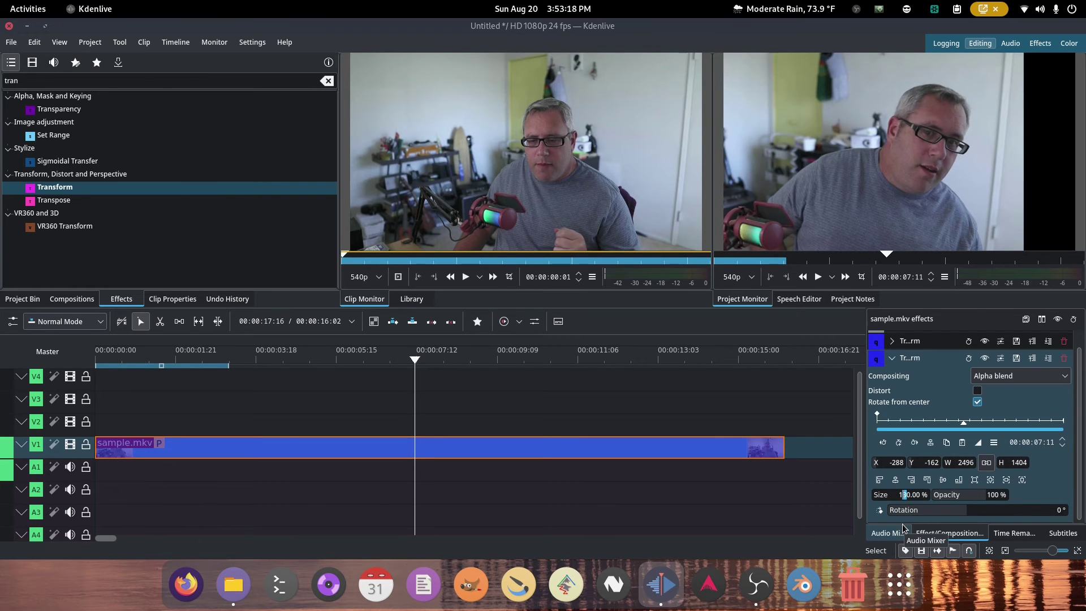
pyautogui.write('6')
pyautogui.press('Return')
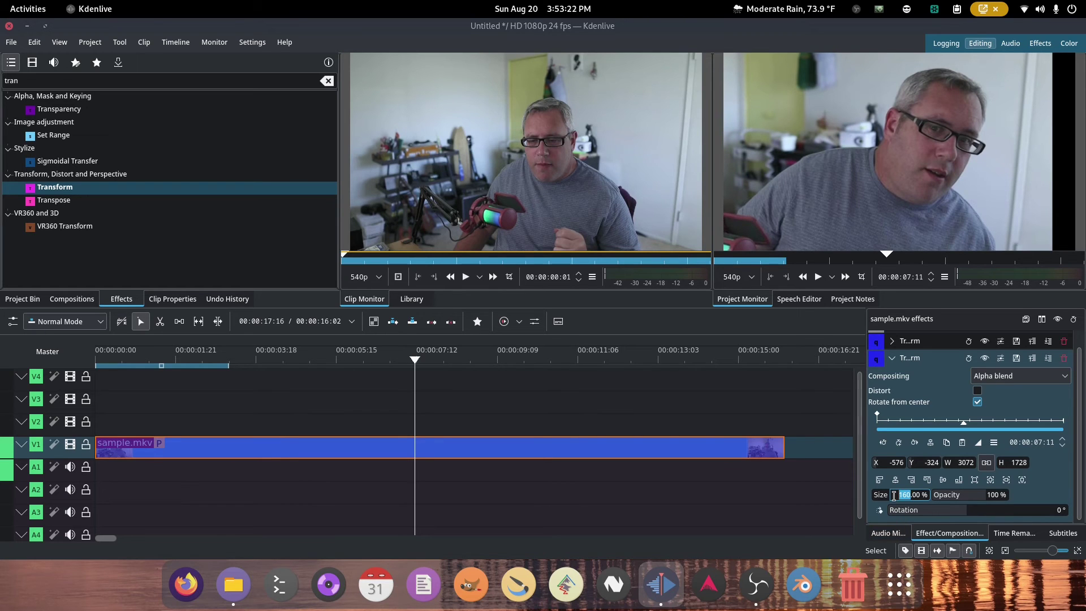
pyautogui.press('Return')
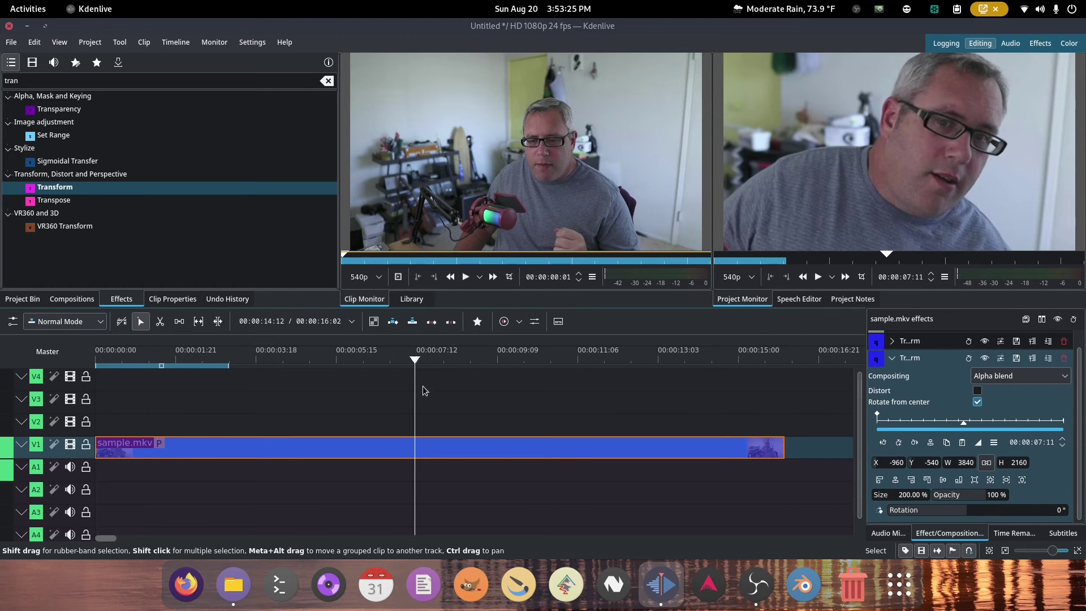
pyautogui.moveTo(426, 363)
pyautogui.mouseDown()
pyautogui.moveTo(569, 360)
pyautogui.moveTo(98, 361)
pyautogui.mouseUp()
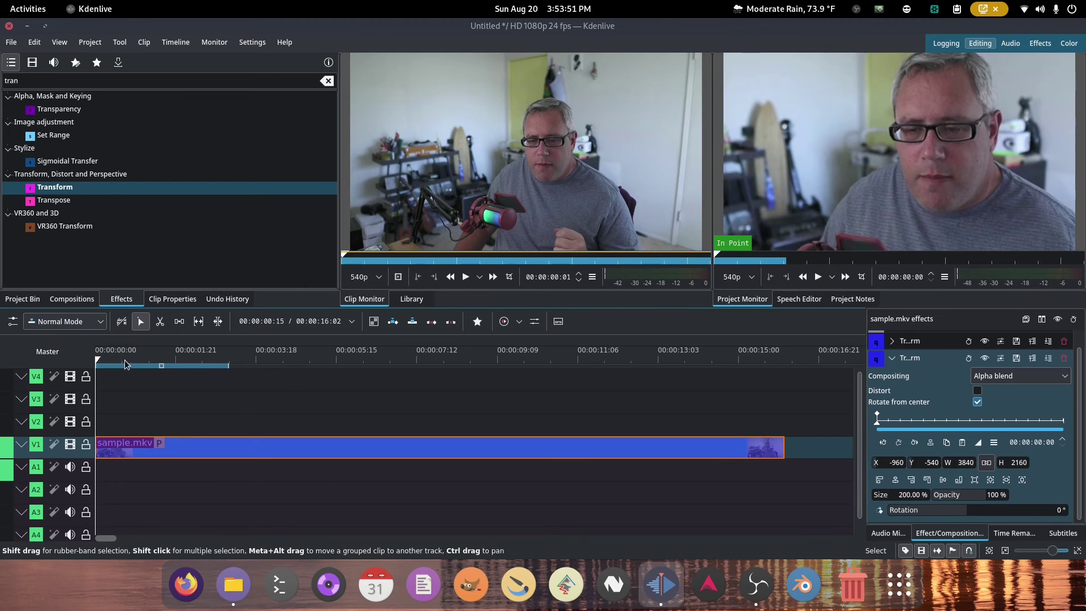
pyautogui.moveTo(124, 366); pyautogui.dragTo(335, 364)
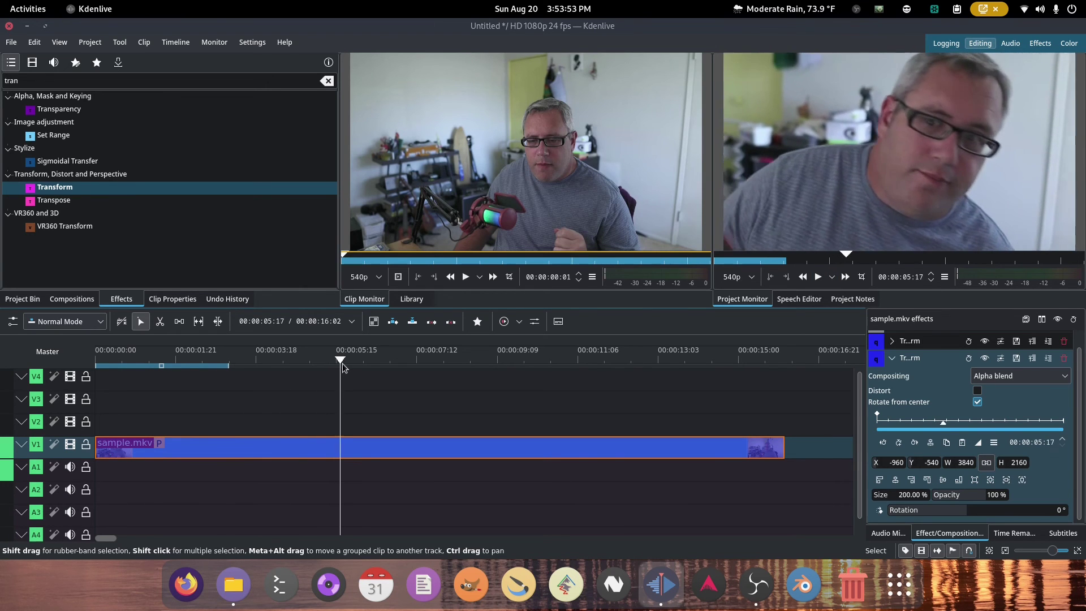
pyautogui.moveTo(336, 365); pyautogui.dragTo(332, 366)
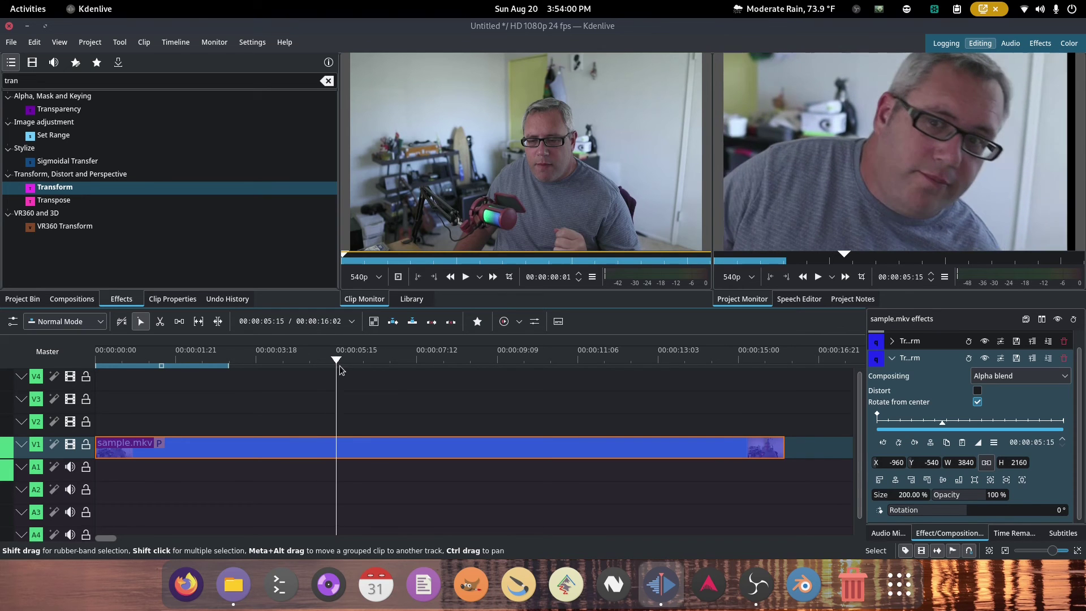
pyautogui.moveTo(332, 367); pyautogui.dragTo(706, 365)
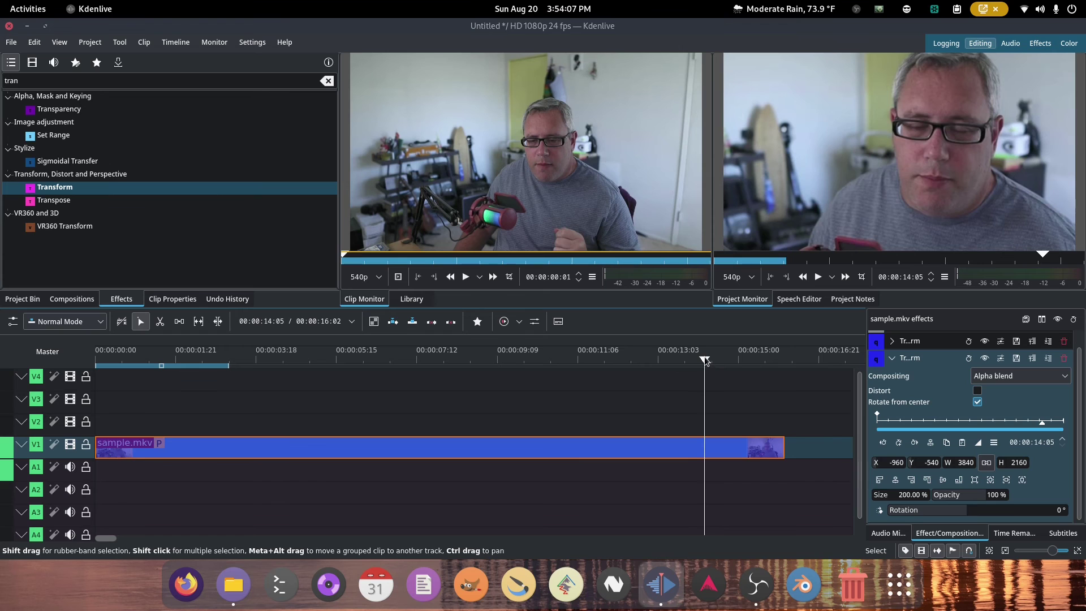
pyautogui.moveTo(705, 351); pyautogui.dragTo(708, 333)
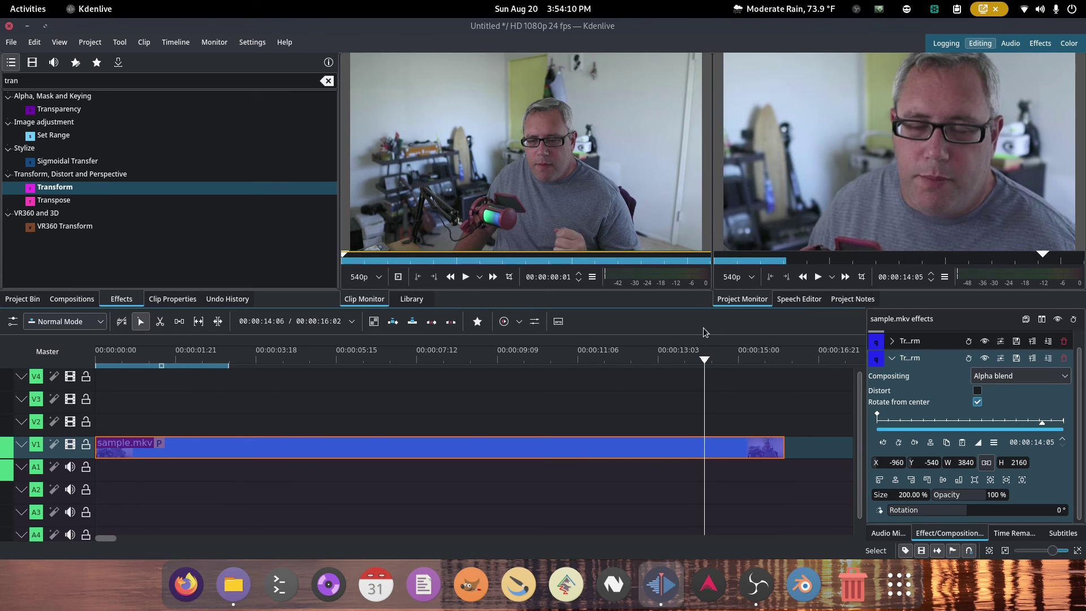